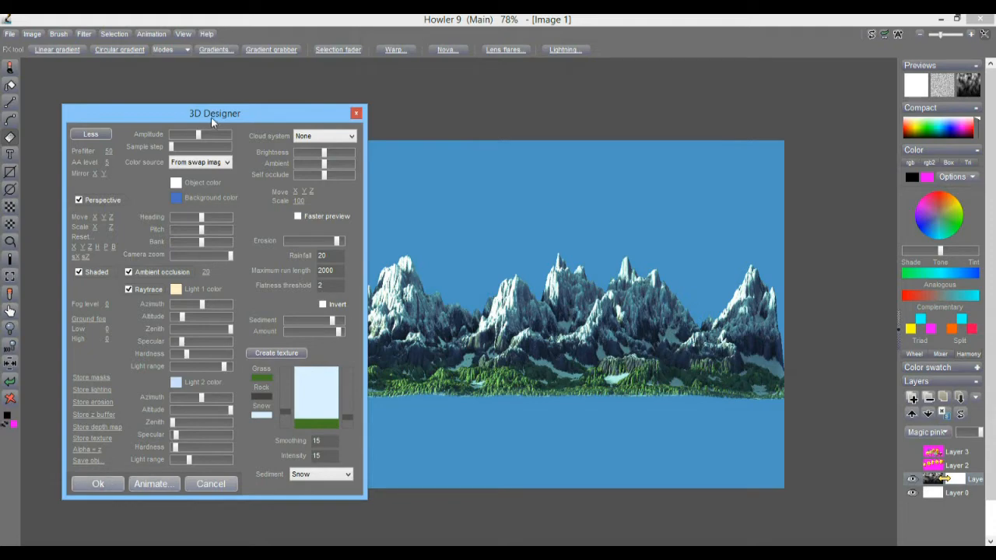
{"action": "left_click_drag", "start_coordinate": [113, 117], "coordinate": [93, 93]}
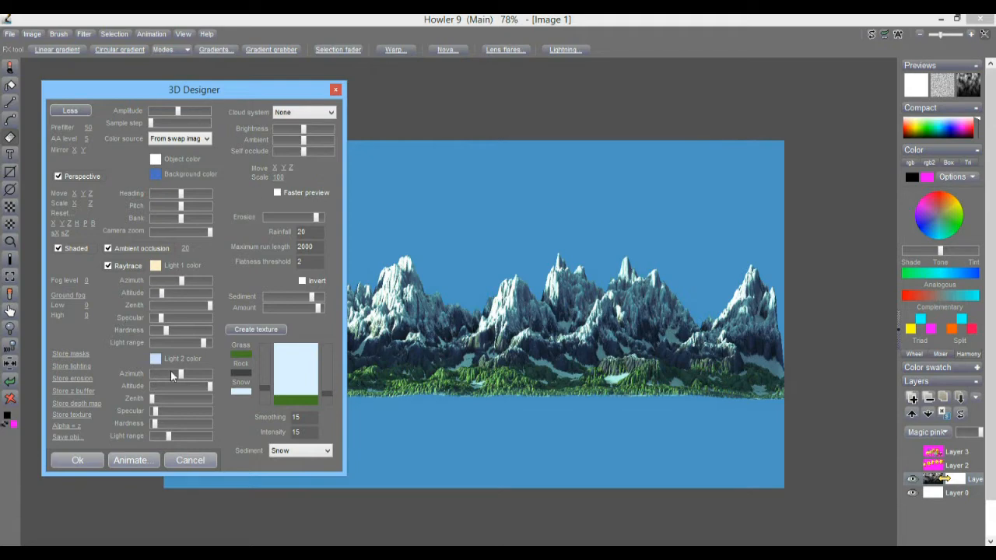
{"action": "left_click", "coordinate": [78, 460]}
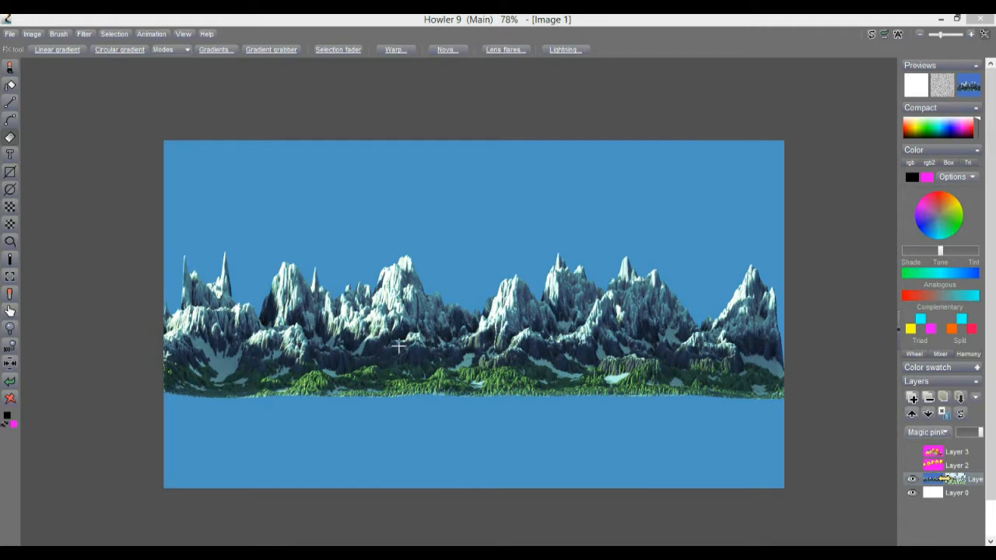
{"action": "left_click", "coordinate": [11, 382]}
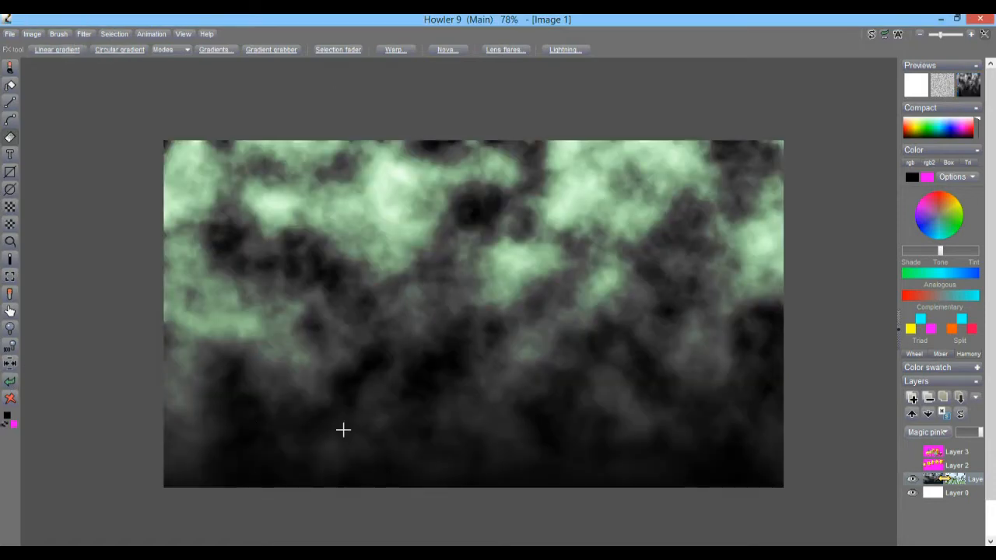
- Start the 3D Designer transform on the heightmap layer and move the terrain along Z closer to the camera
{"action": "left_click", "coordinate": [84, 34]}
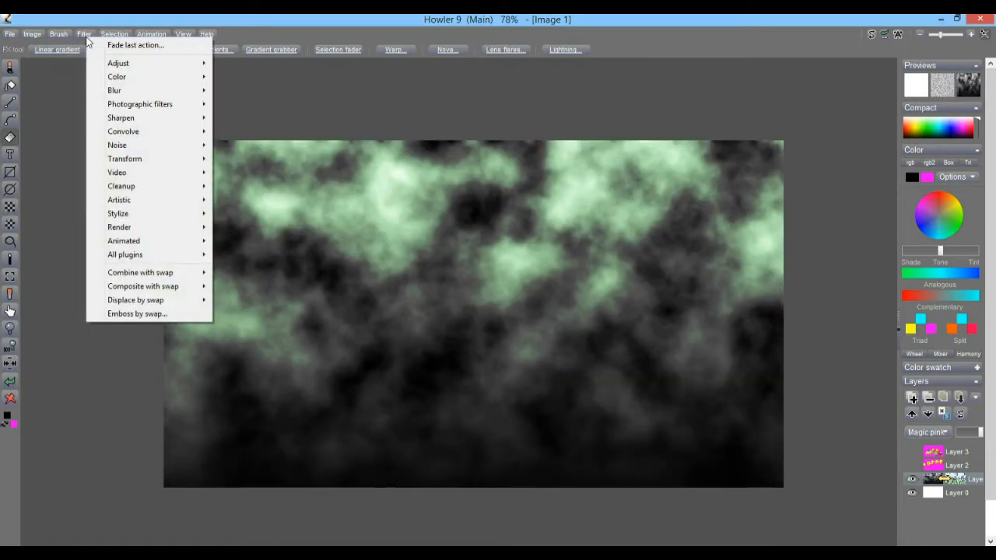
{"action": "mouse_move", "coordinate": [113, 160]}
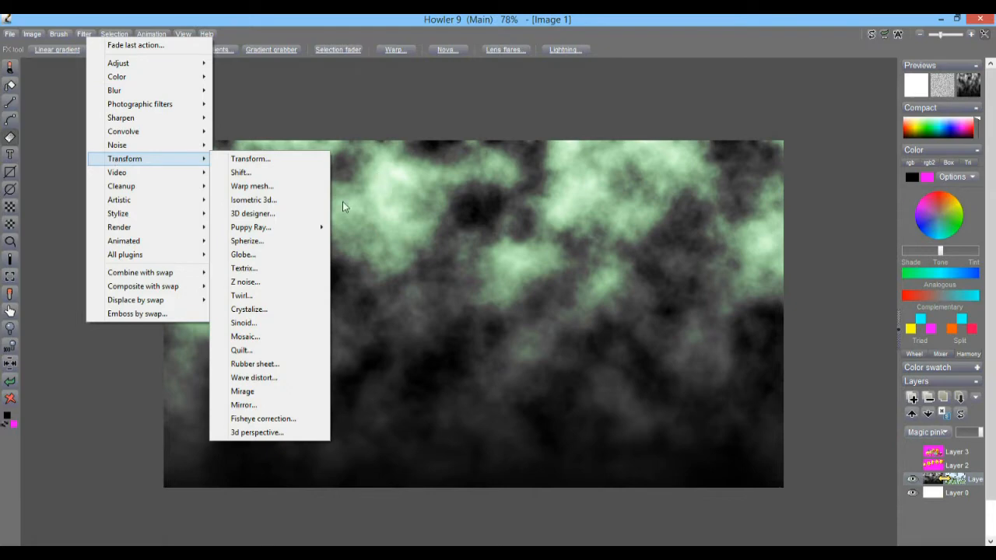
{"action": "left_click", "coordinate": [256, 215]}
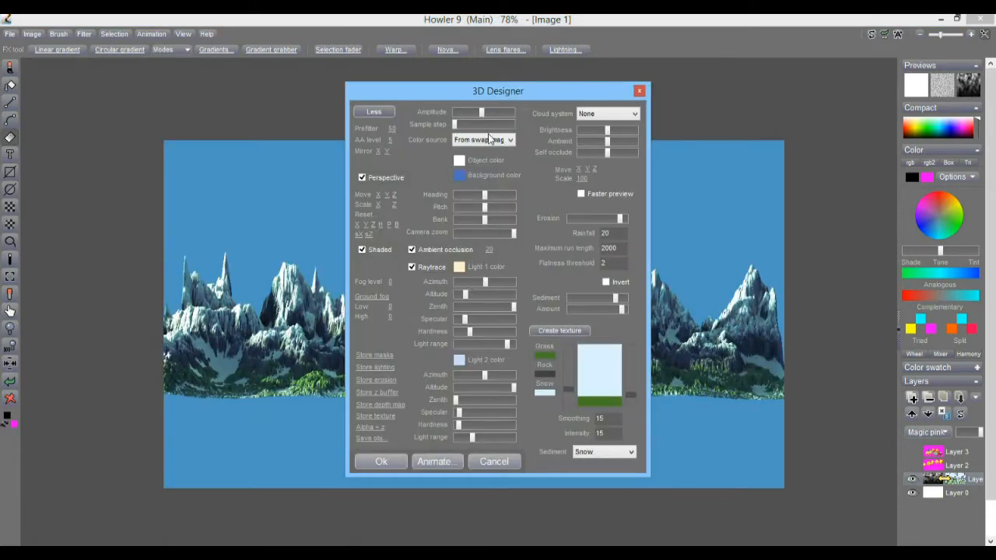
{"action": "left_click_drag", "start_coordinate": [395, 196], "coordinate": [280, 214]}
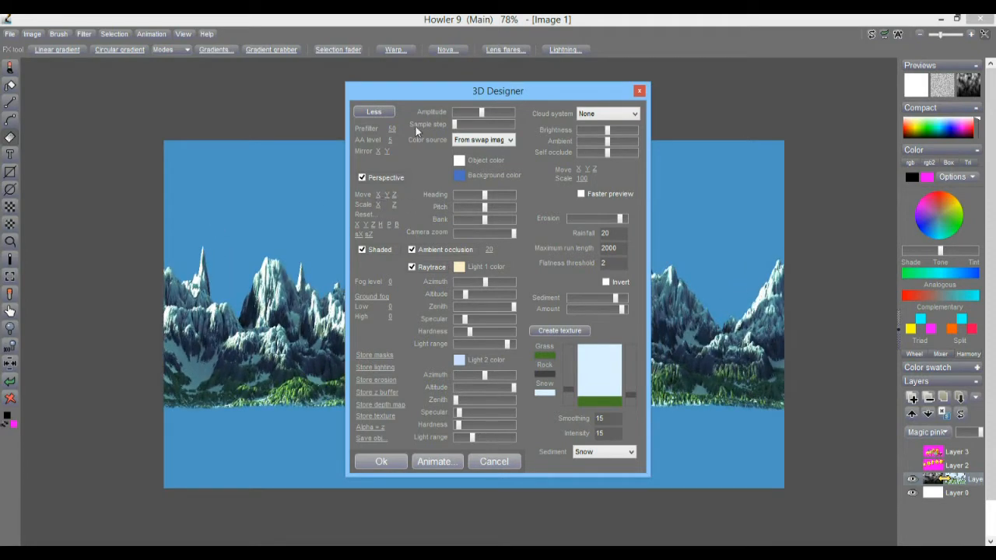
{"action": "left_click_drag", "start_coordinate": [409, 95], "coordinate": [761, 134]}
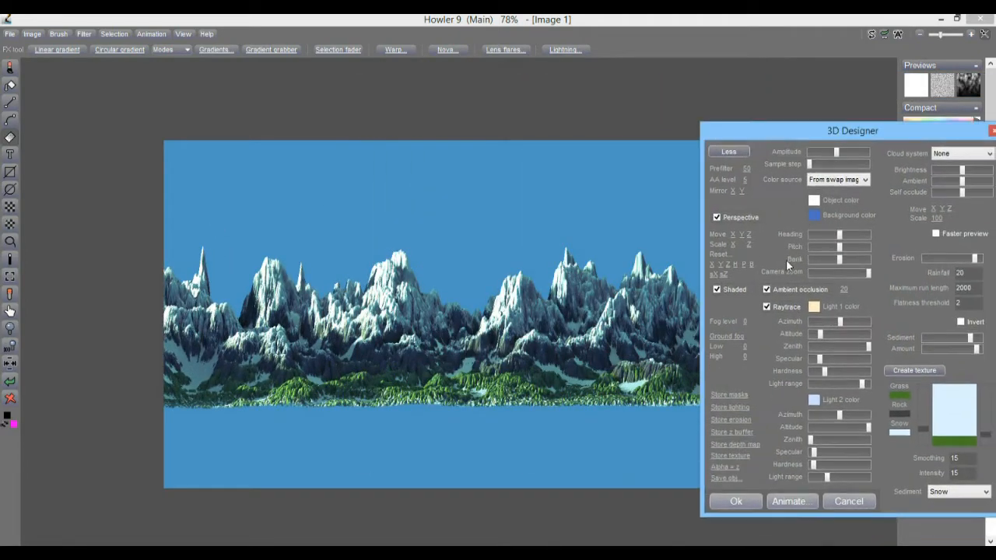
- Lower the terrain in the frame, increase its amplitude and X scale slightly, and render the mountains onto the layer
{"action": "left_click_drag", "start_coordinate": [741, 234], "coordinate": [792, 246]}
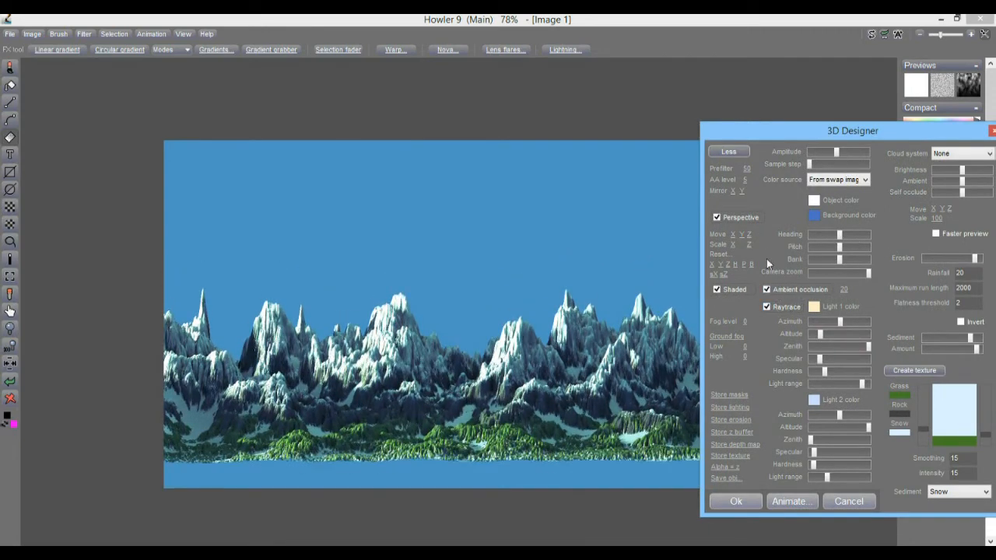
{"action": "left_click_drag", "start_coordinate": [841, 151], "coordinate": [844, 151]}
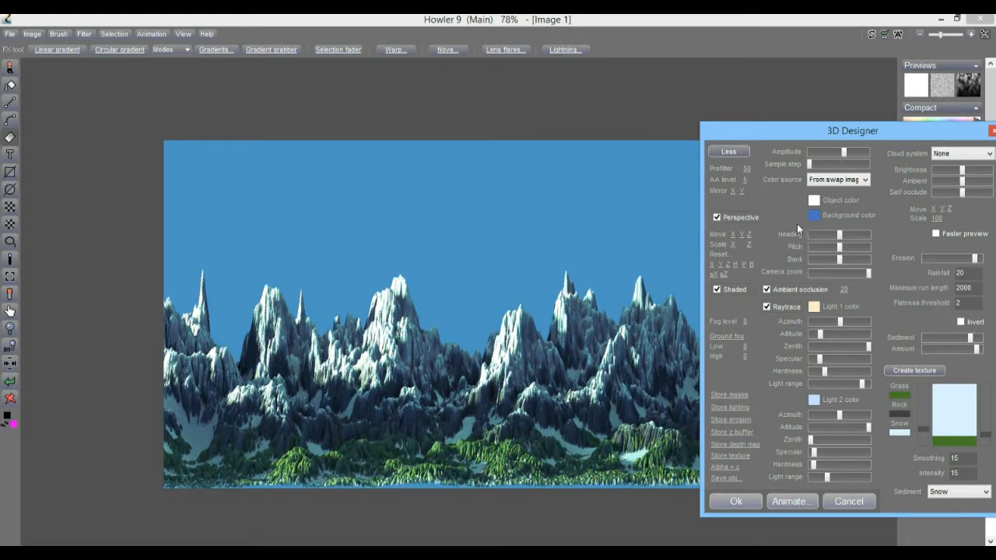
{"action": "mouse_move", "coordinate": [733, 245]}
{"action": "left_mouse_down"}
{"action": "mouse_move", "coordinate": [766, 249]}
{"action": "mouse_move", "coordinate": [736, 253]}
{"action": "mouse_move", "coordinate": [747, 249]}
{"action": "left_mouse_up"}
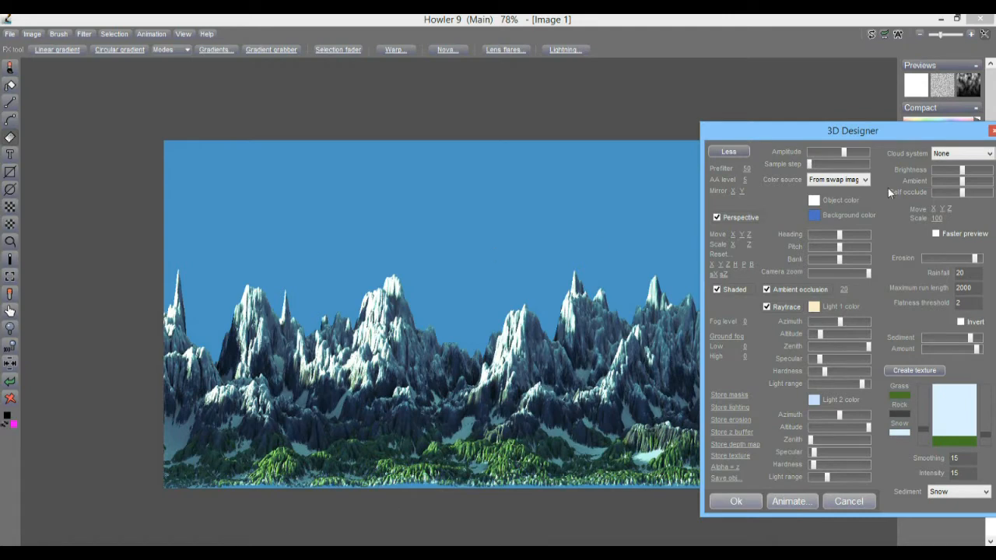
{"action": "left_click_drag", "start_coordinate": [750, 233], "coordinate": [720, 237]}
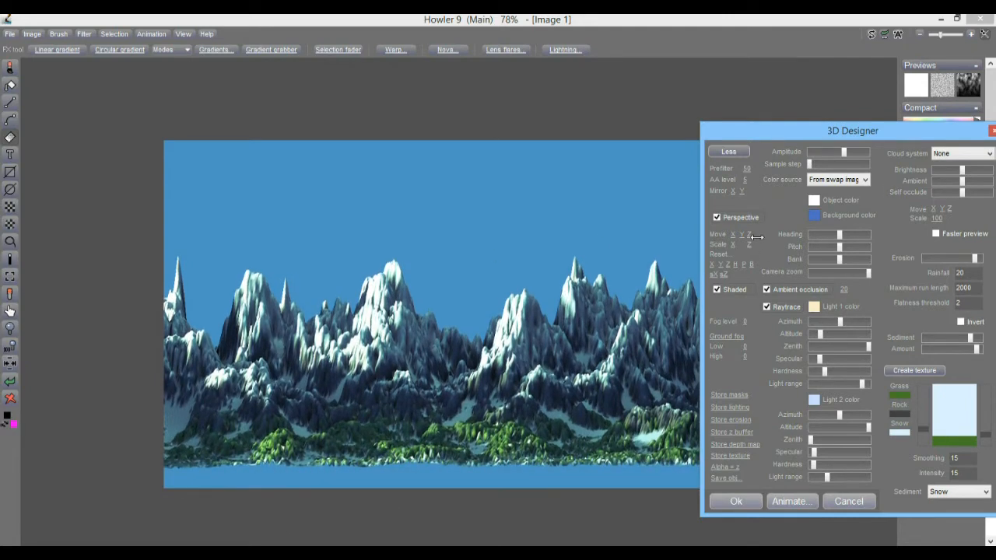
{"action": "left_click", "coordinate": [736, 502]}
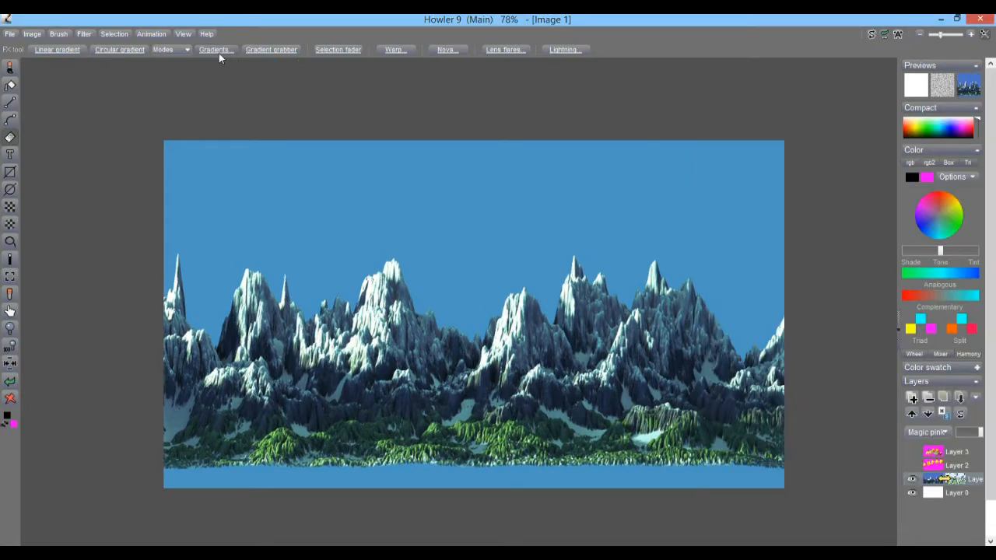
- Load the BaddyGrass.opt particle preset for the paint brush
{"action": "left_click", "coordinate": [10, 68]}
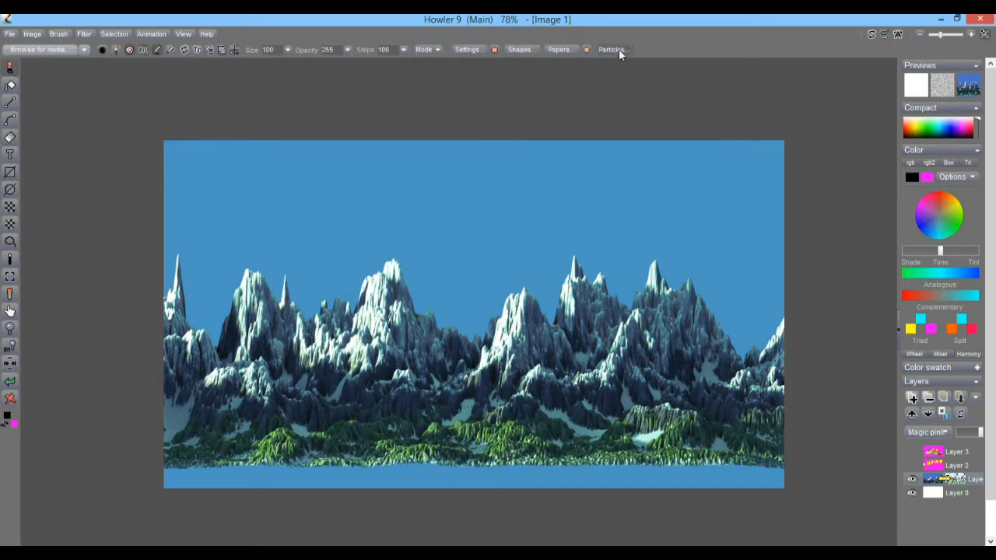
{"action": "left_click", "coordinate": [619, 49]}
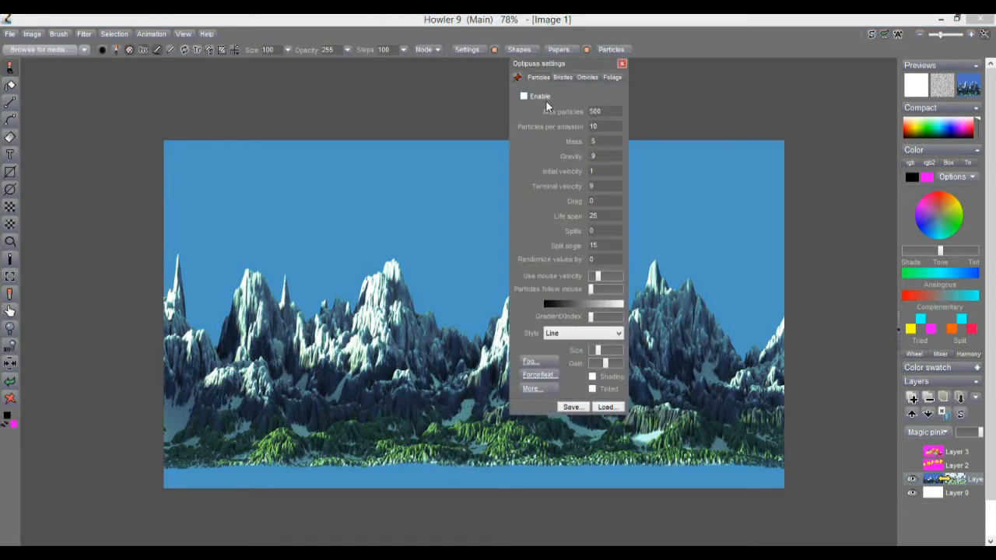
{"action": "left_click", "coordinate": [607, 407]}
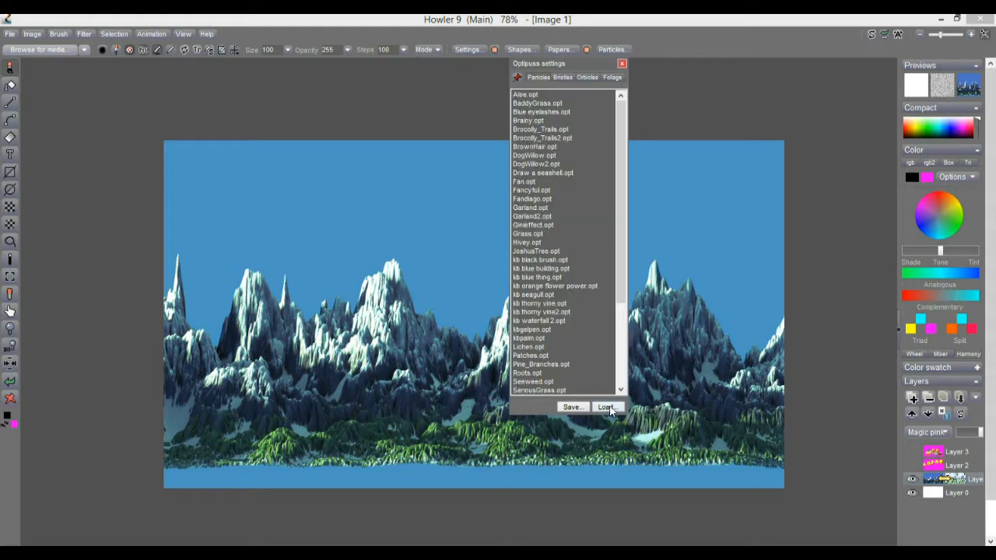
{"action": "left_click", "coordinate": [544, 107]}
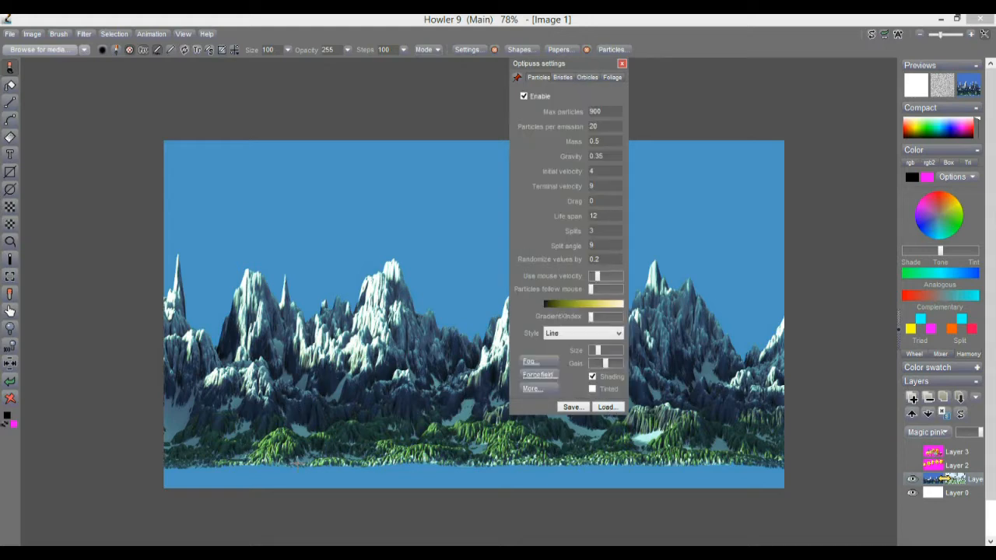
- Paint grass across the whole foreground below the mountains, and disable the particle brush
{"action": "mouse_move", "coordinate": [187, 465]}
{"action": "left_mouse_down"}
{"action": "mouse_move", "coordinate": [246, 515]}
{"action": "mouse_move", "coordinate": [281, 491]}
{"action": "mouse_move", "coordinate": [250, 488]}
{"action": "mouse_move", "coordinate": [255, 466]}
{"action": "mouse_move", "coordinate": [397, 459]}
{"action": "mouse_move", "coordinate": [472, 485]}
{"action": "mouse_move", "coordinate": [519, 484]}
{"action": "mouse_move", "coordinate": [574, 448]}
{"action": "mouse_move", "coordinate": [614, 476]}
{"action": "mouse_move", "coordinate": [664, 486]}
{"action": "mouse_move", "coordinate": [765, 446]}
{"action": "mouse_move", "coordinate": [815, 488]}
{"action": "mouse_move", "coordinate": [676, 488]}
{"action": "mouse_move", "coordinate": [627, 506]}
{"action": "mouse_move", "coordinate": [534, 511]}
{"action": "mouse_move", "coordinate": [495, 486]}
{"action": "mouse_move", "coordinate": [426, 478]}
{"action": "mouse_move", "coordinate": [241, 525]}
{"action": "mouse_move", "coordinate": [239, 494]}
{"action": "mouse_move", "coordinate": [84, 470]}
{"action": "mouse_move", "coordinate": [100, 482]}
{"action": "mouse_move", "coordinate": [193, 468]}
{"action": "mouse_move", "coordinate": [175, 500]}
{"action": "mouse_move", "coordinate": [455, 491]}
{"action": "mouse_move", "coordinate": [693, 466]}
{"action": "mouse_move", "coordinate": [805, 476]}
{"action": "left_mouse_up"}
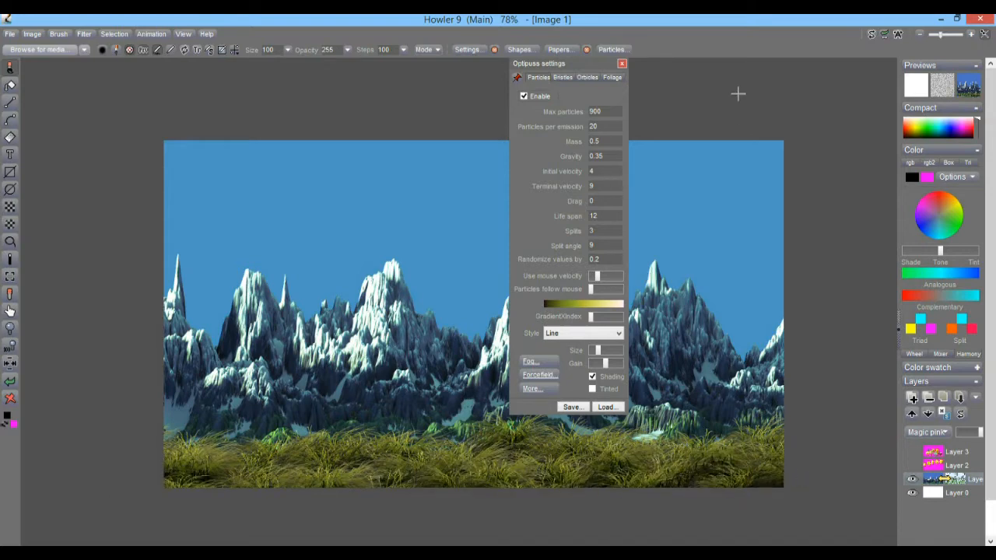
{"action": "left_click", "coordinate": [524, 96]}
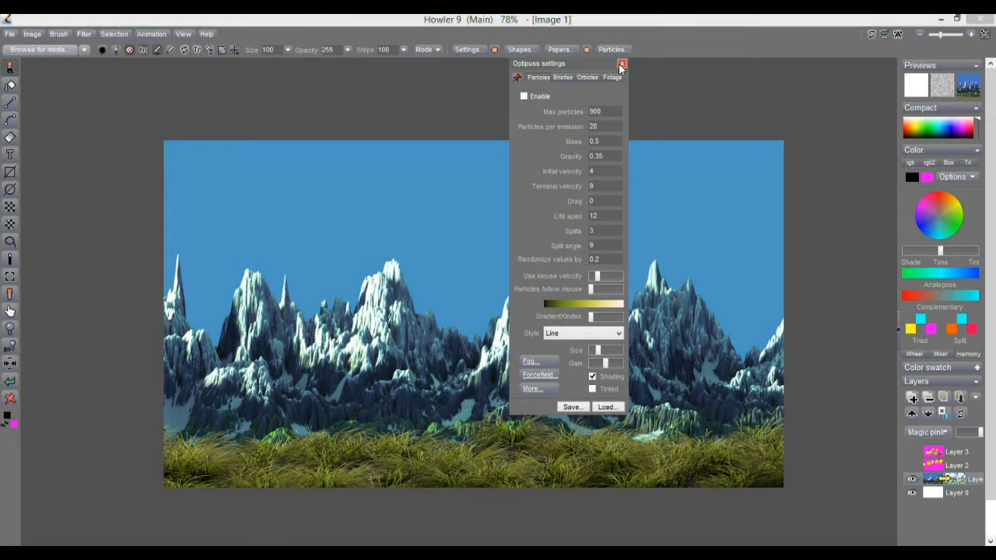
{"action": "left_click", "coordinate": [622, 64]}
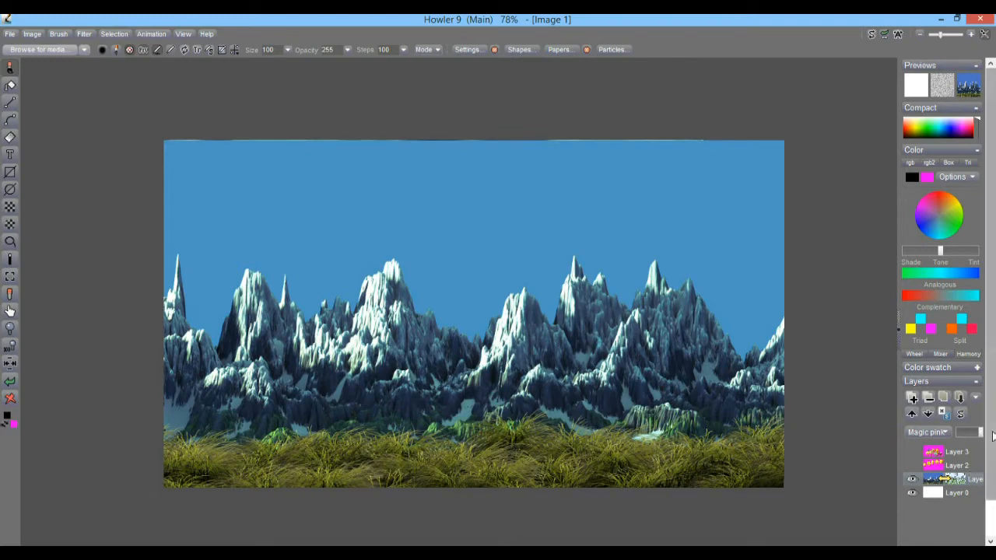
- Hide and show the mountain layer to compare the canvas with and without it
{"action": "left_click_drag", "start_coordinate": [993, 437], "coordinate": [994, 481]}
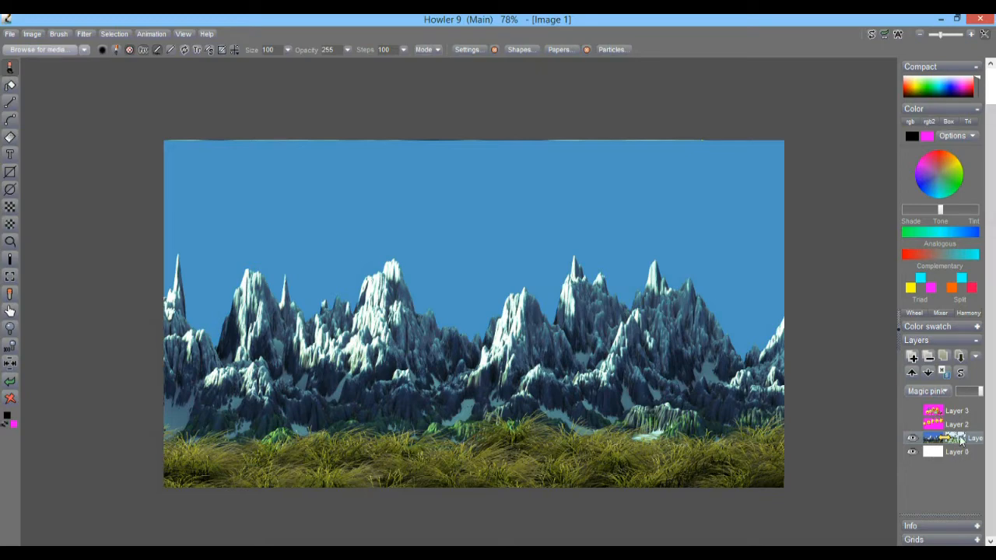
{"action": "left_click", "coordinate": [913, 439]}
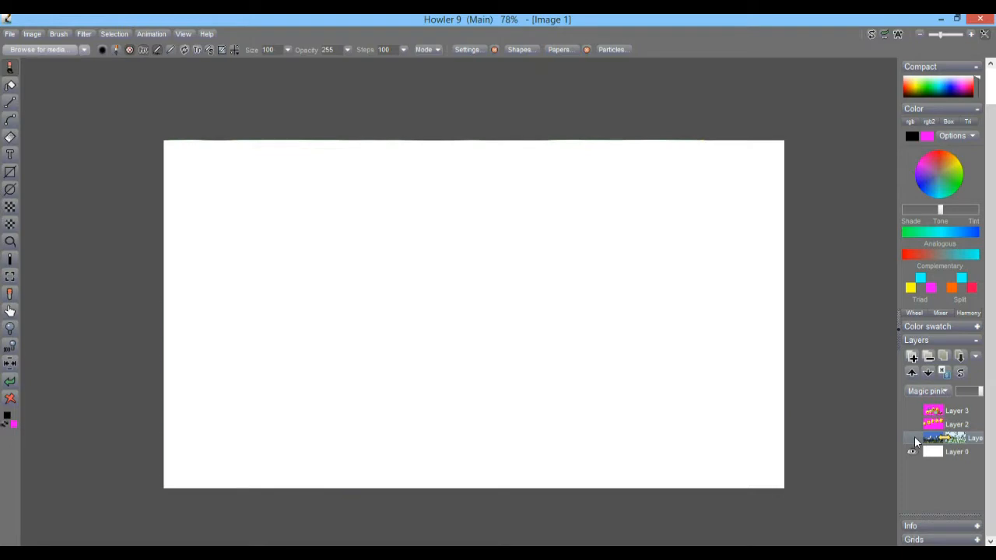
{"action": "left_click", "coordinate": [913, 439]}
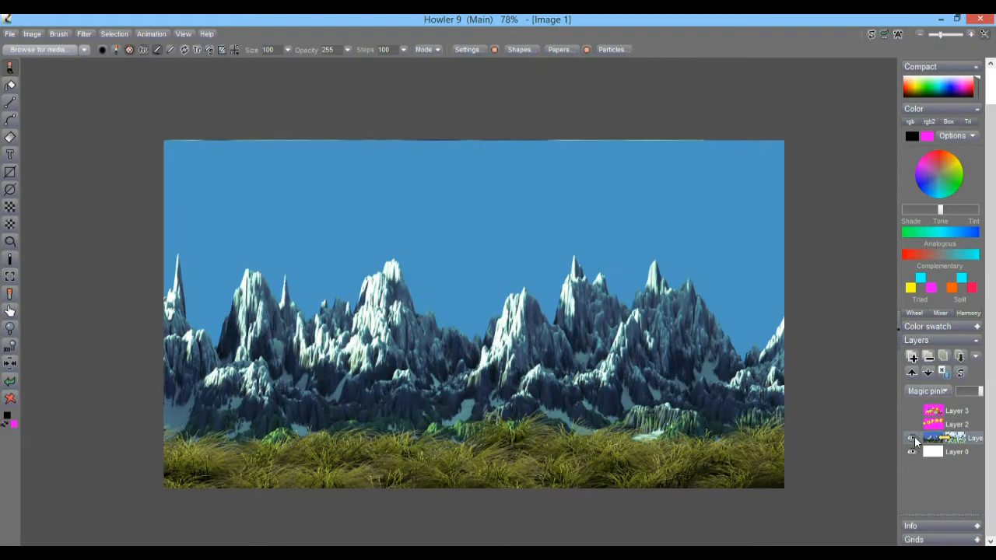
- Try the Default blend mode on the mountain layer, and restore Magic pink
{"action": "left_click", "coordinate": [916, 395]}
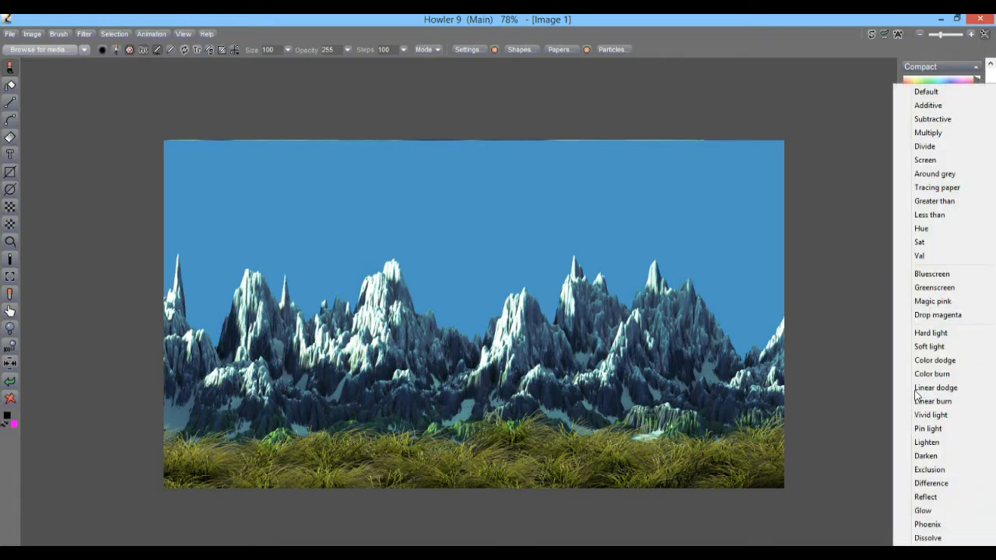
{"action": "left_click", "coordinate": [952, 89]}
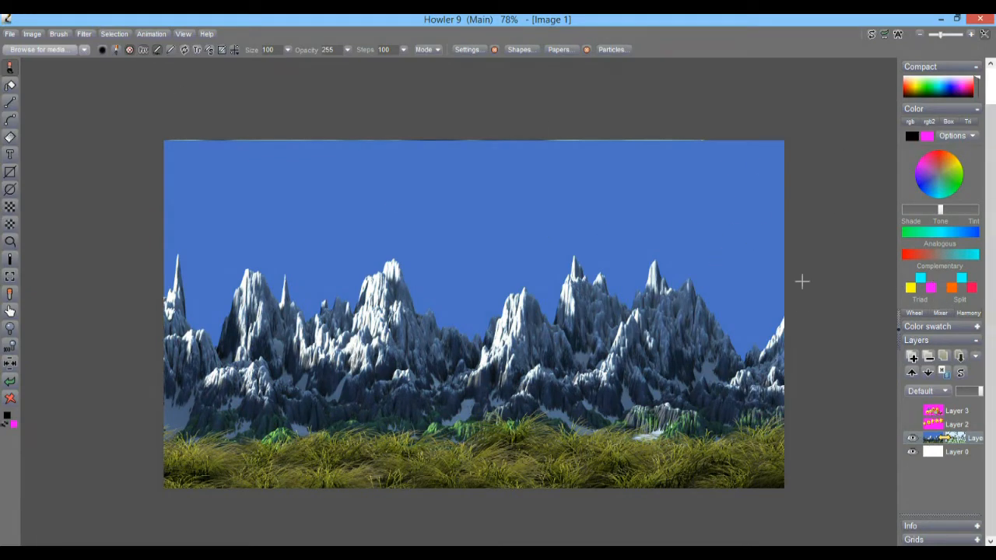
{"action": "left_click", "coordinate": [917, 391]}
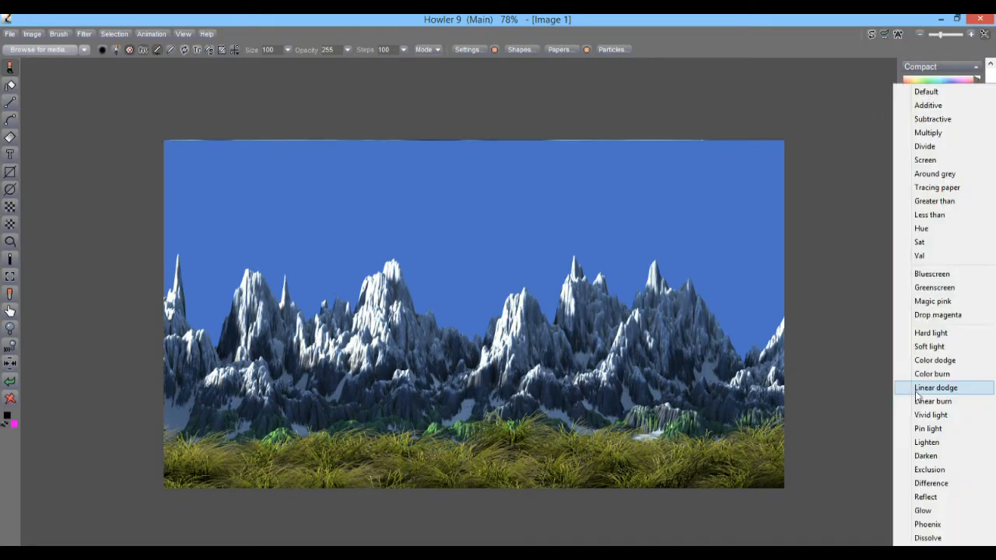
{"action": "left_click", "coordinate": [948, 302]}
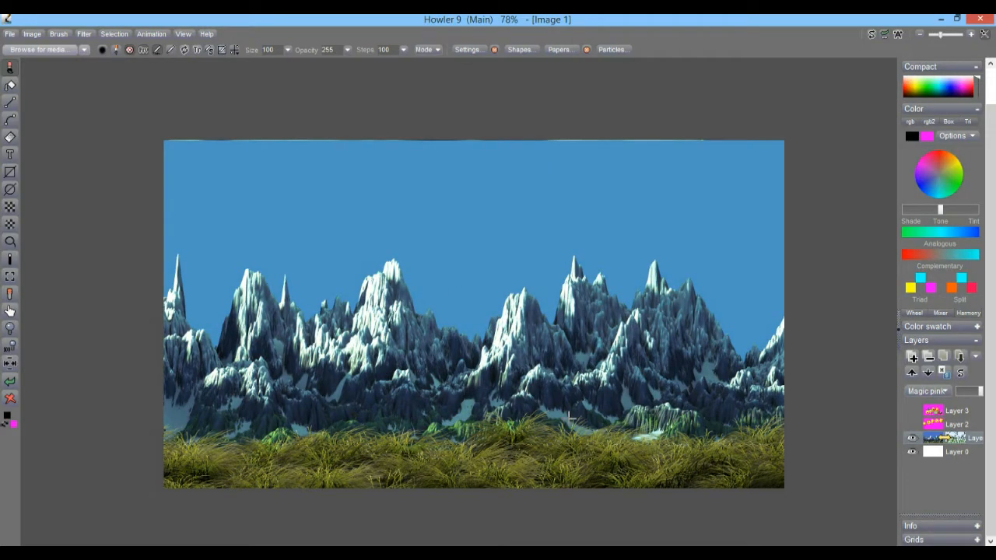
- Open a small floating image window showing the mountain and grass layer, and place it clear of the artwork
{"action": "left_click", "coordinate": [33, 34]}
{"action": "left_click", "coordinate": [78, 108]}
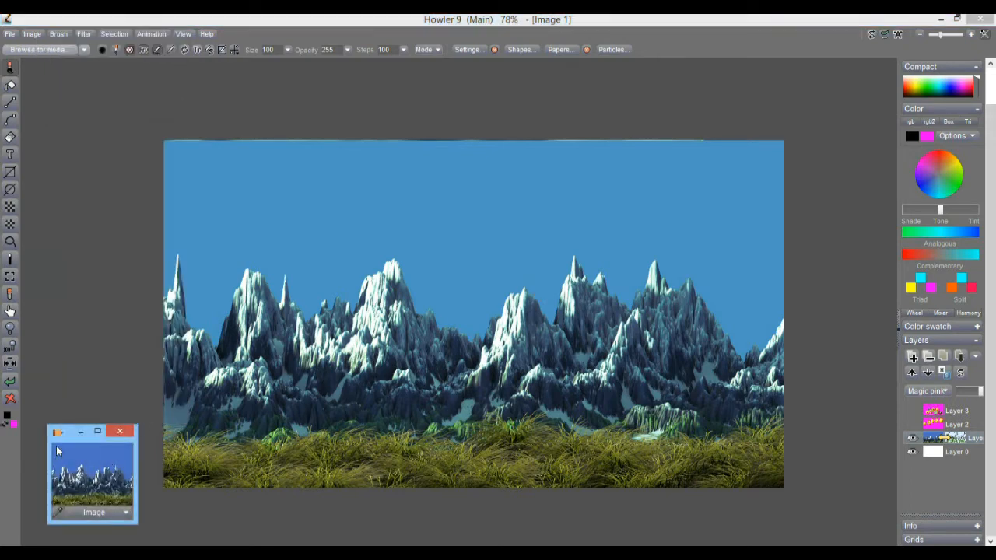
{"action": "left_click_drag", "start_coordinate": [72, 438], "coordinate": [49, 447]}
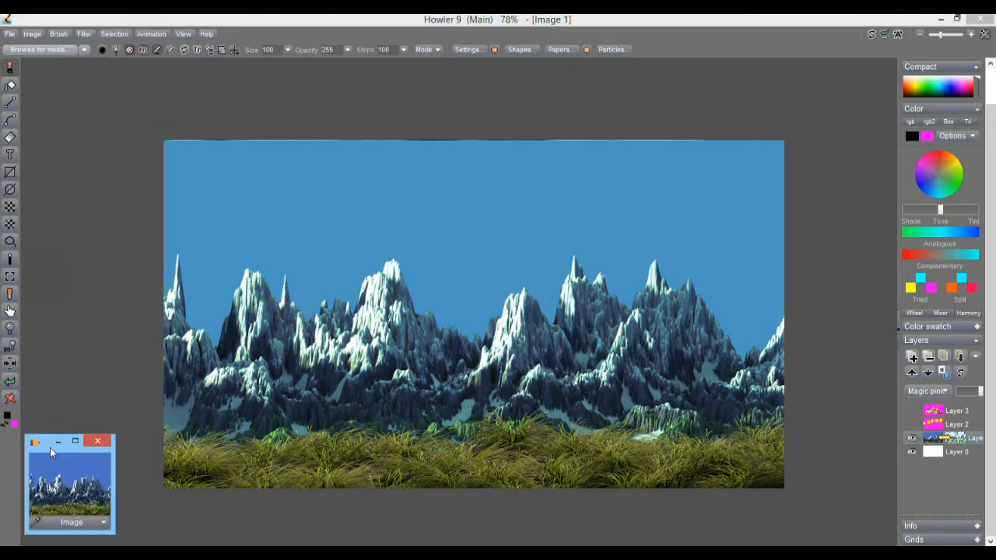
- Make Layer 2 with the suns and Layer 3 with the fruit characters visible, leaving Layer 3 active
{"action": "left_click", "coordinate": [938, 428]}
{"action": "left_click", "coordinate": [915, 426]}
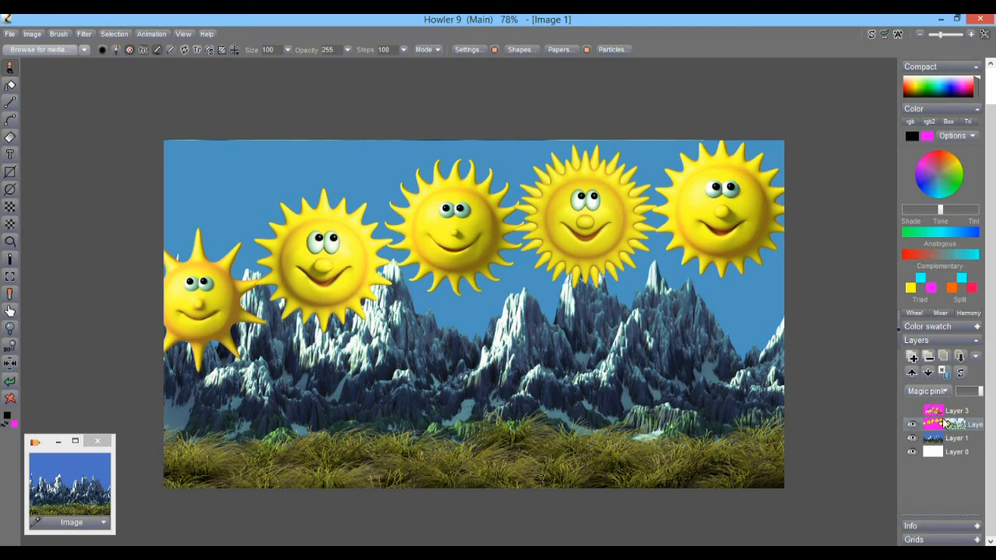
{"action": "left_click", "coordinate": [933, 412]}
{"action": "left_click", "coordinate": [914, 411]}
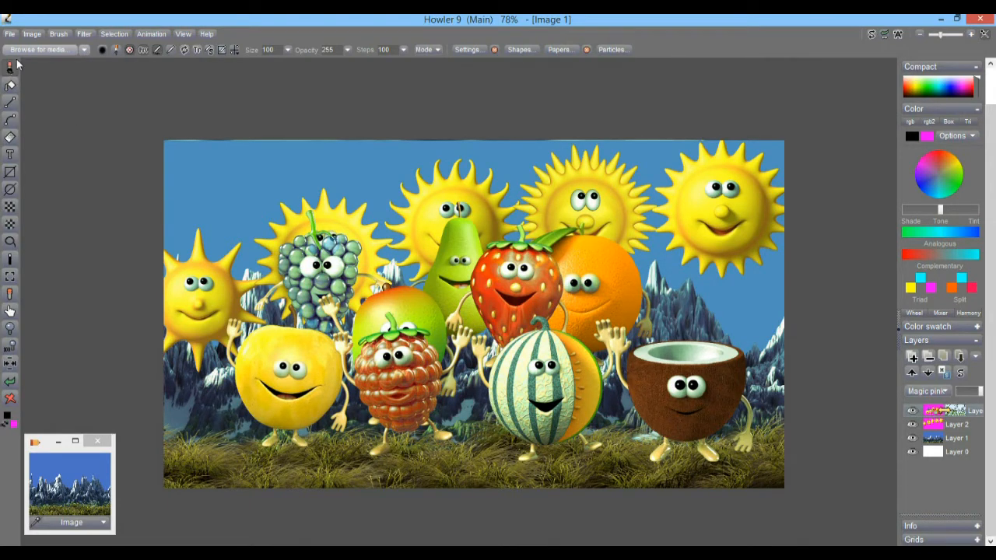
- Choose the Forest animals brush from the Stickers media and stamp animals over the fruit characters on Layer 3
{"action": "left_click", "coordinate": [58, 51]}
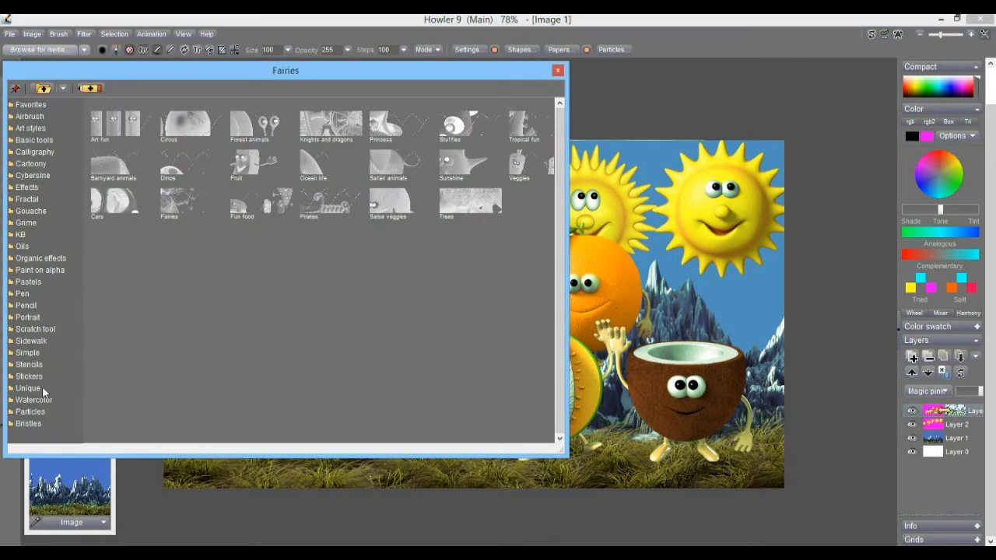
{"action": "left_click", "coordinate": [31, 377]}
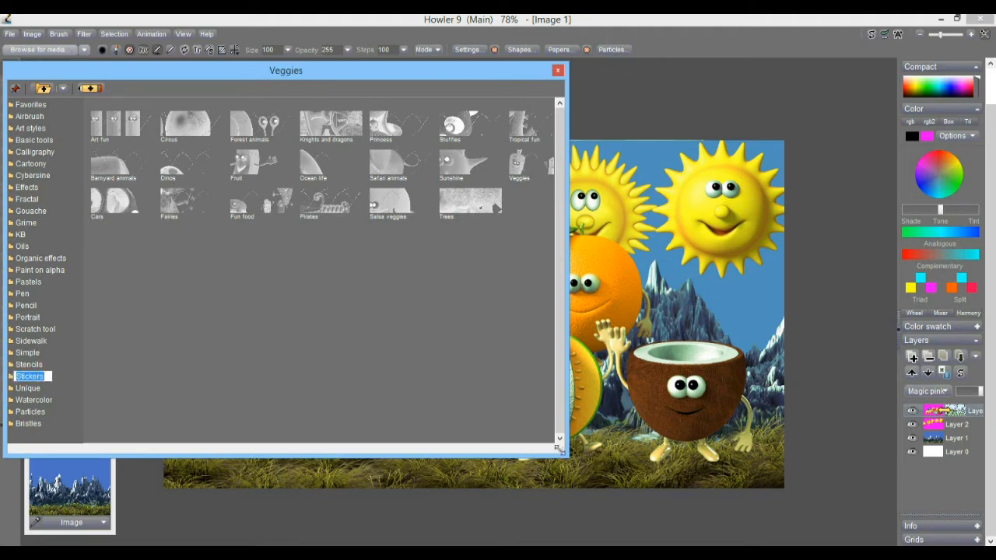
{"action": "left_click_drag", "start_coordinate": [559, 449], "coordinate": [314, 470]}
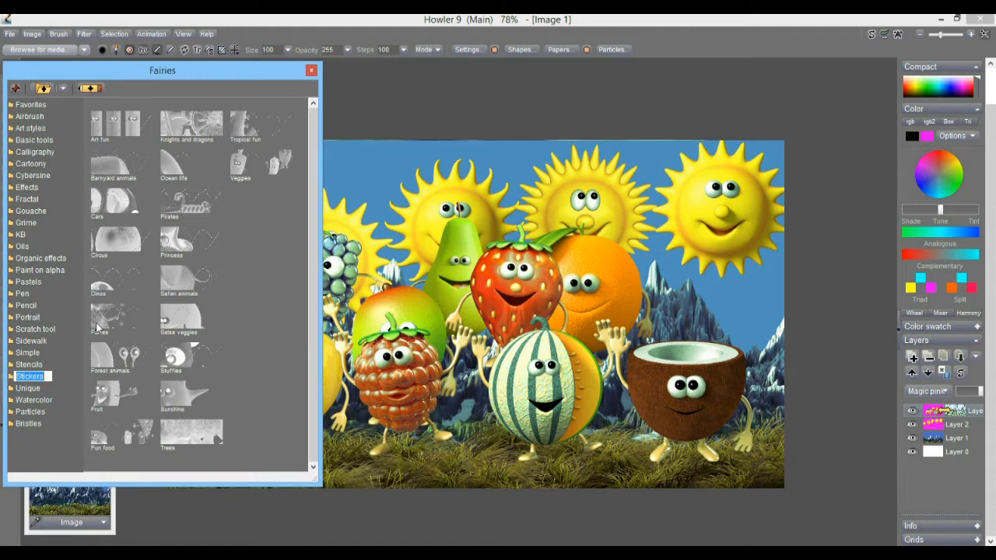
{"action": "left_click", "coordinate": [164, 358]}
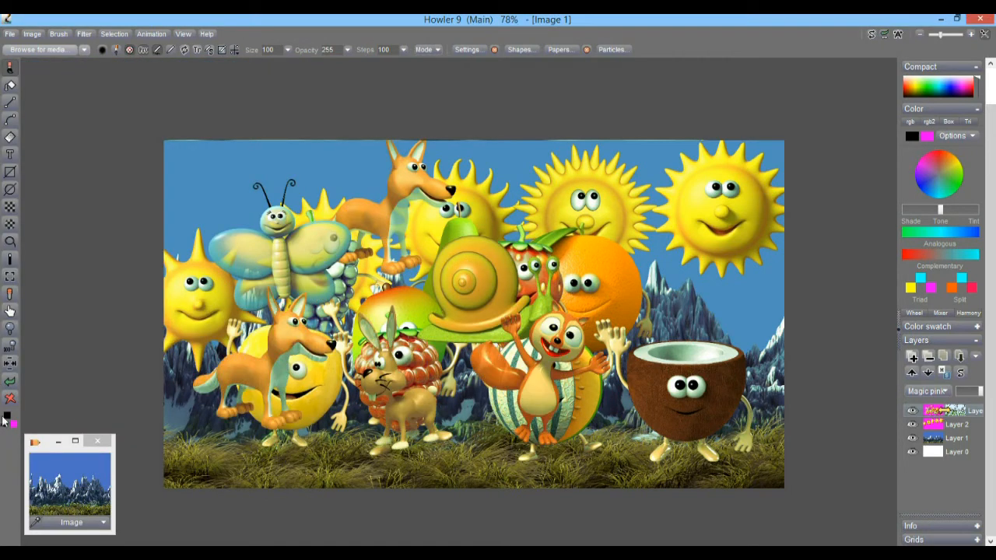
- Undo the animals stamped on Layer 3, and store a copy of the Forest animals brush, previewing its filmstrip and minimizing its window
{"action": "left_click", "coordinate": [10, 381]}
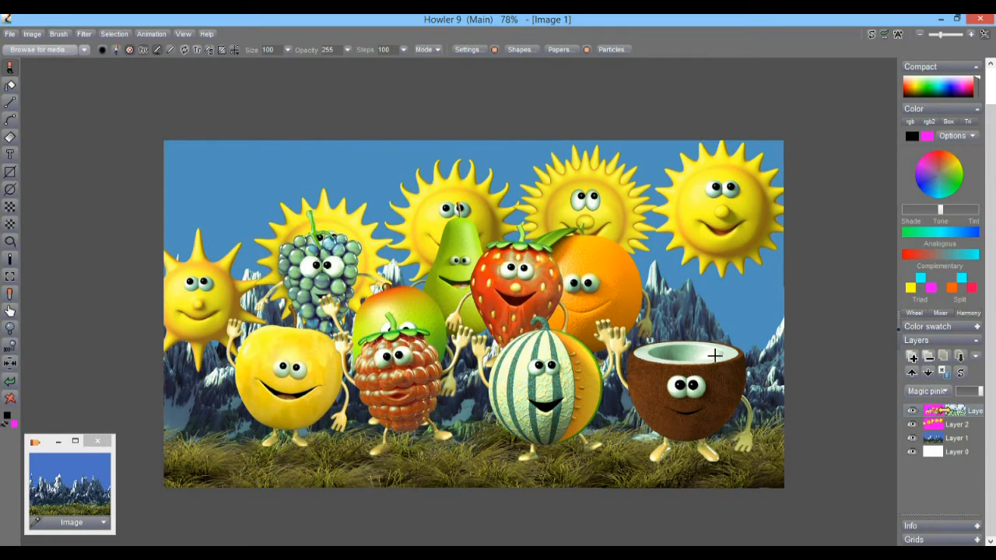
{"action": "left_click", "coordinate": [57, 34]}
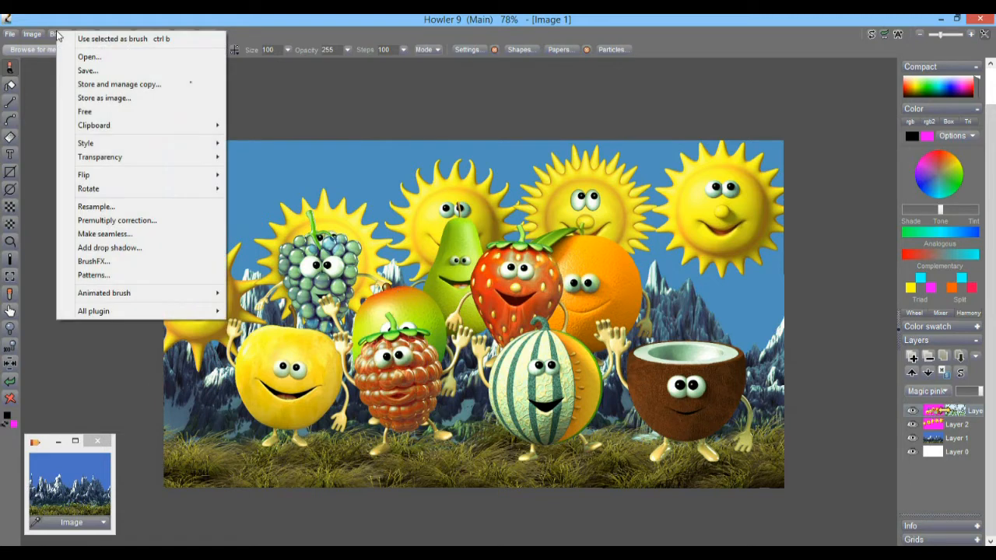
{"action": "left_click", "coordinate": [121, 85]}
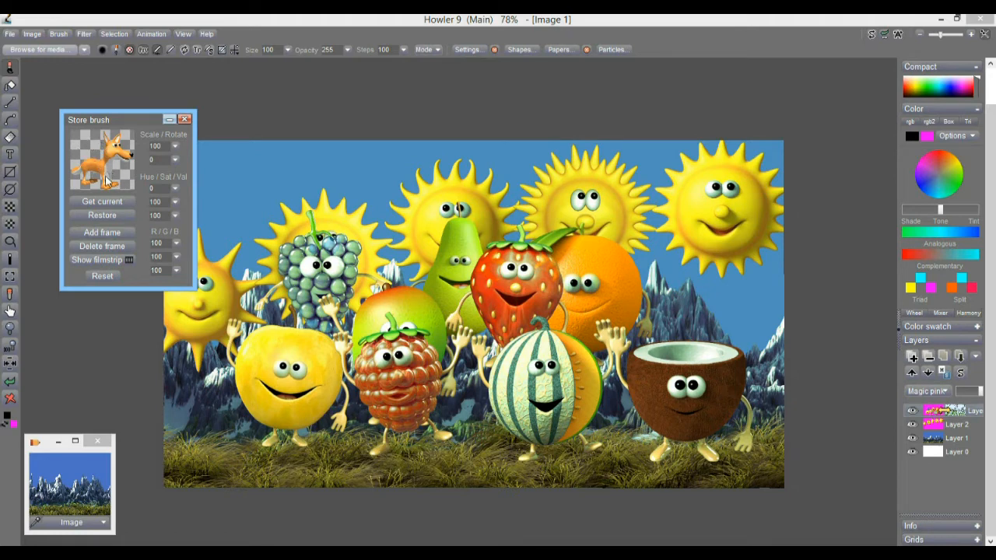
{"action": "left_click", "coordinate": [90, 261]}
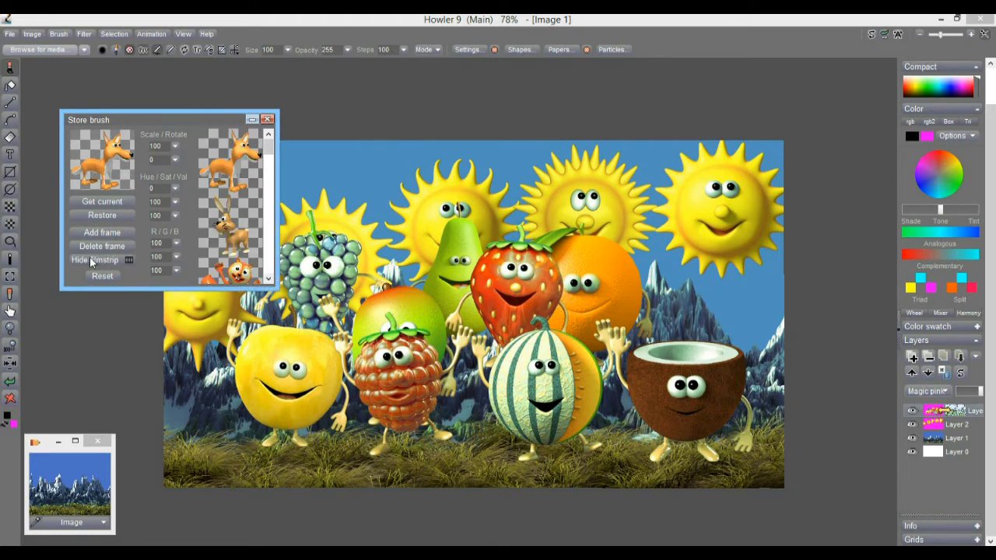
{"action": "mouse_move", "coordinate": [270, 148]}
{"action": "left_mouse_down"}
{"action": "mouse_move", "coordinate": [270, 234]}
{"action": "mouse_move", "coordinate": [269, 144]}
{"action": "left_mouse_up"}
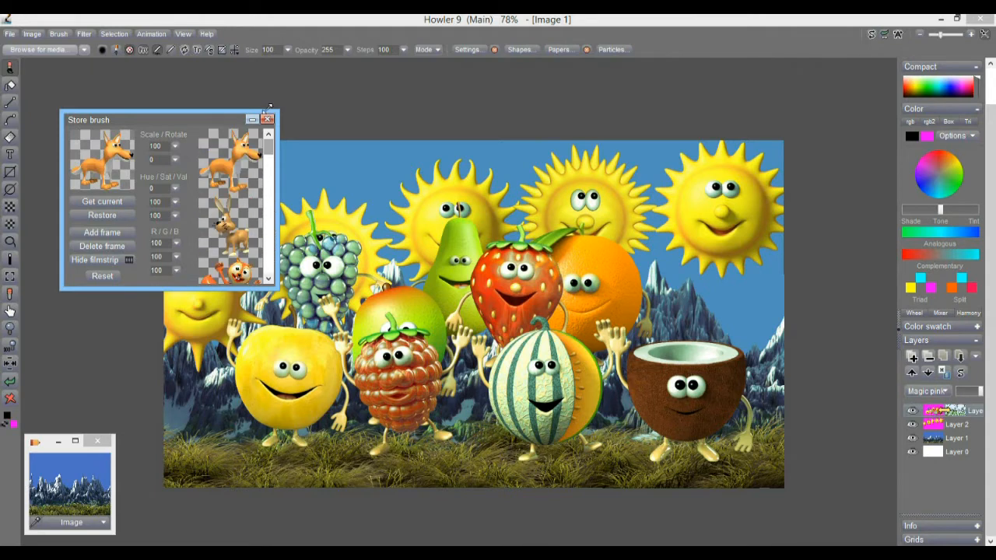
{"action": "left_click", "coordinate": [107, 259]}
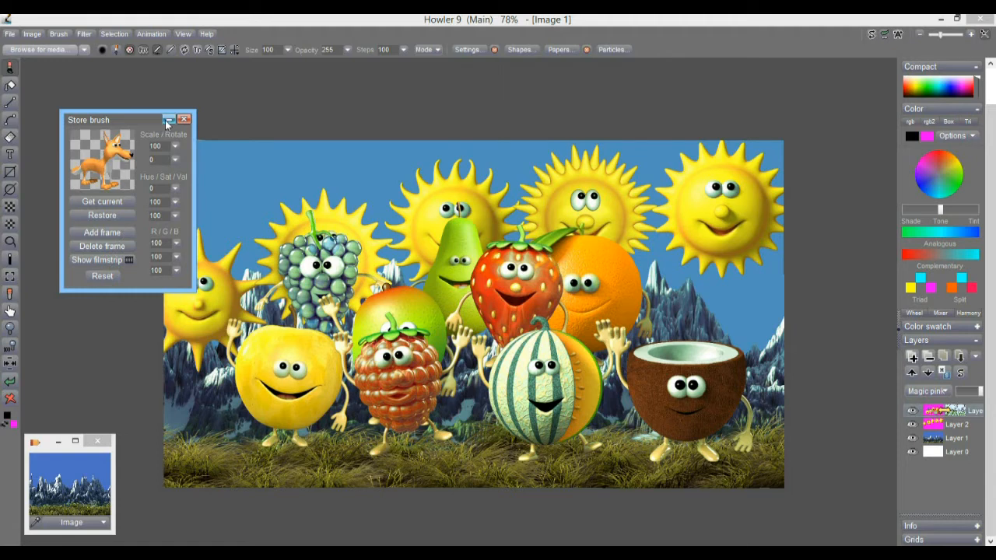
{"action": "left_click", "coordinate": [168, 120]}
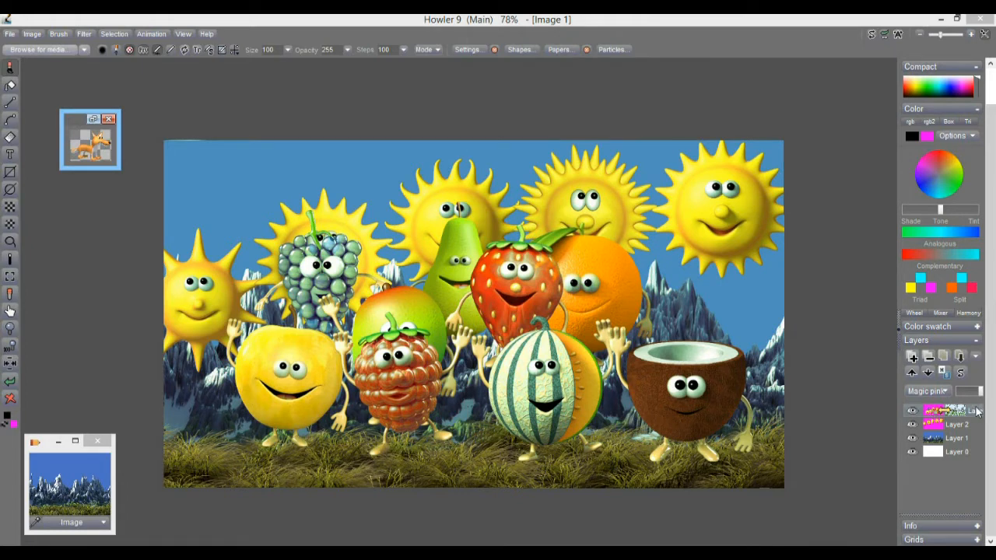
{"action": "left_click", "coordinate": [920, 392]}
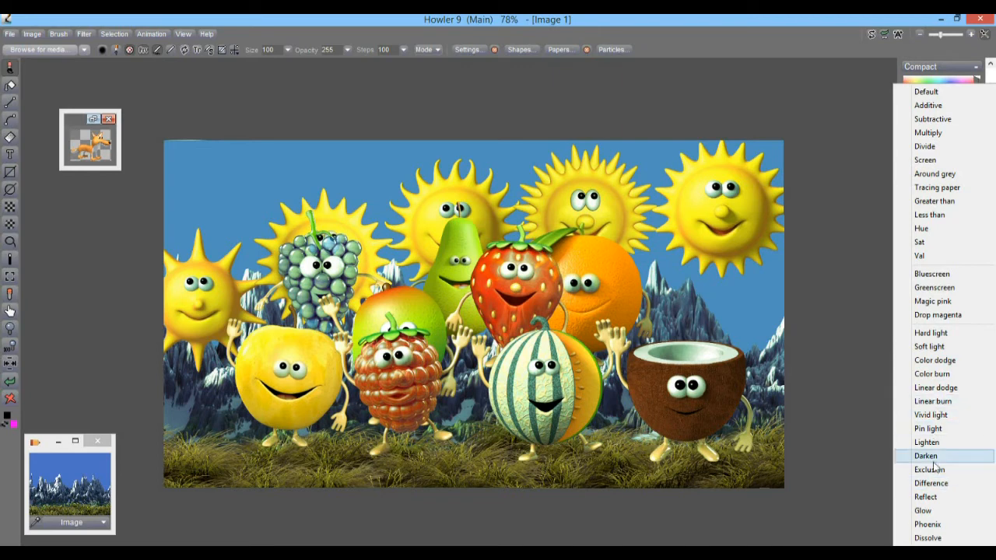
{"action": "left_click", "coordinate": [714, 18]}
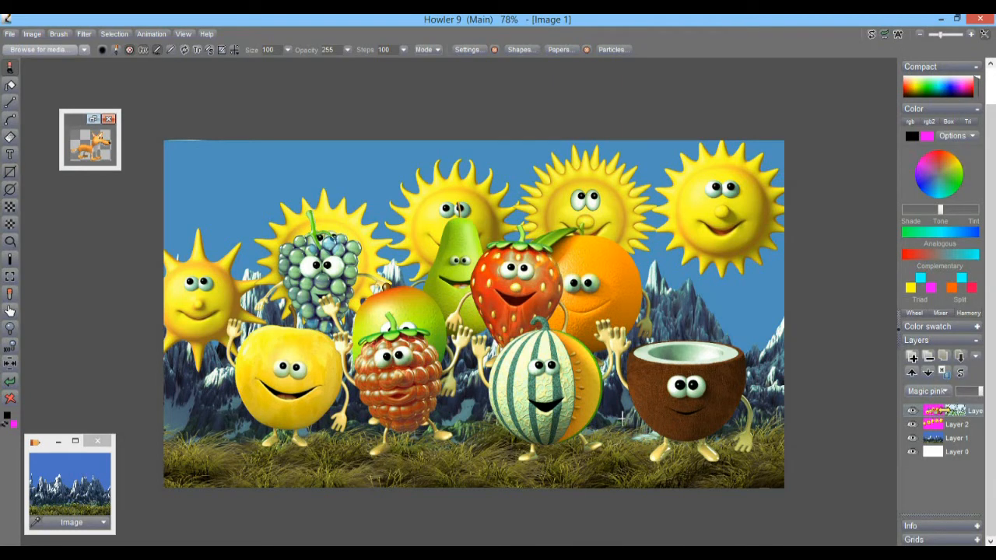
- Hide Layer 3, view the mountain layer with the suns on Layer 2 hidden, and show Layer 2 again as the active layer
{"action": "left_click", "coordinate": [913, 411]}
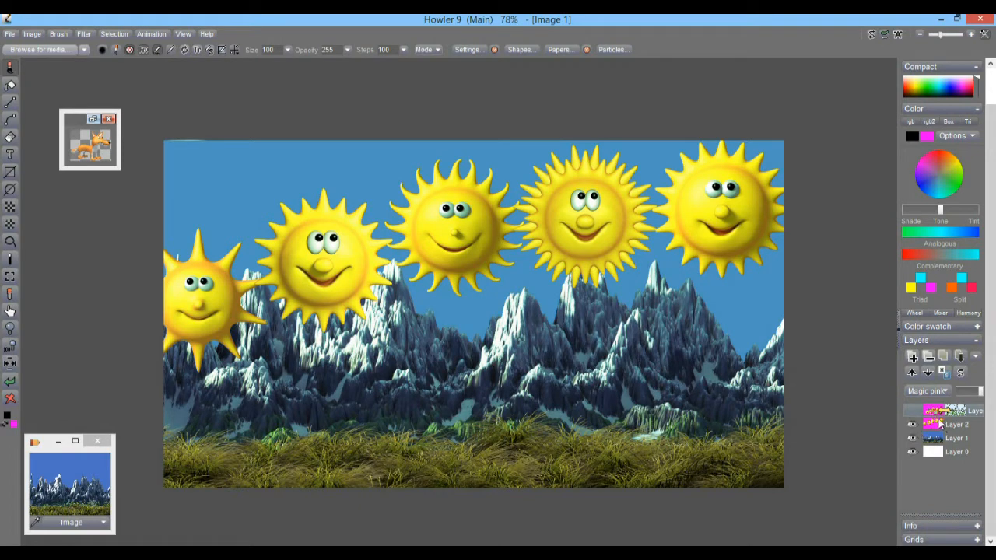
{"action": "left_click", "coordinate": [945, 438]}
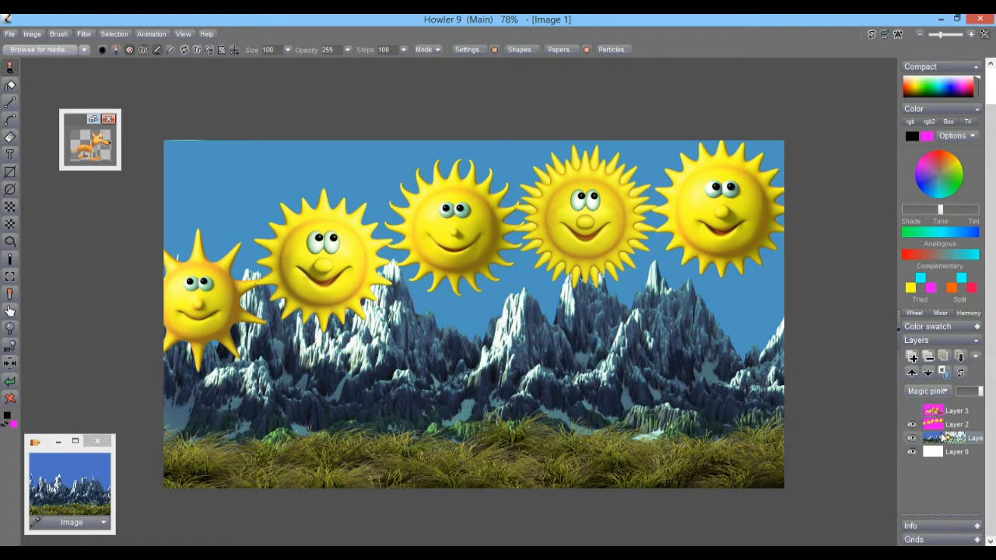
{"action": "left_click", "coordinate": [913, 424]}
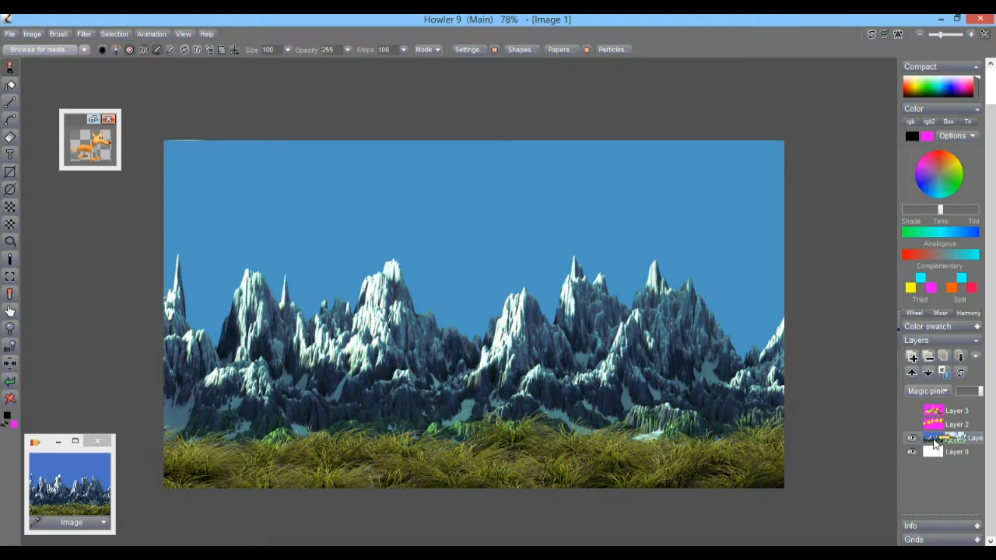
{"action": "left_click", "coordinate": [938, 424]}
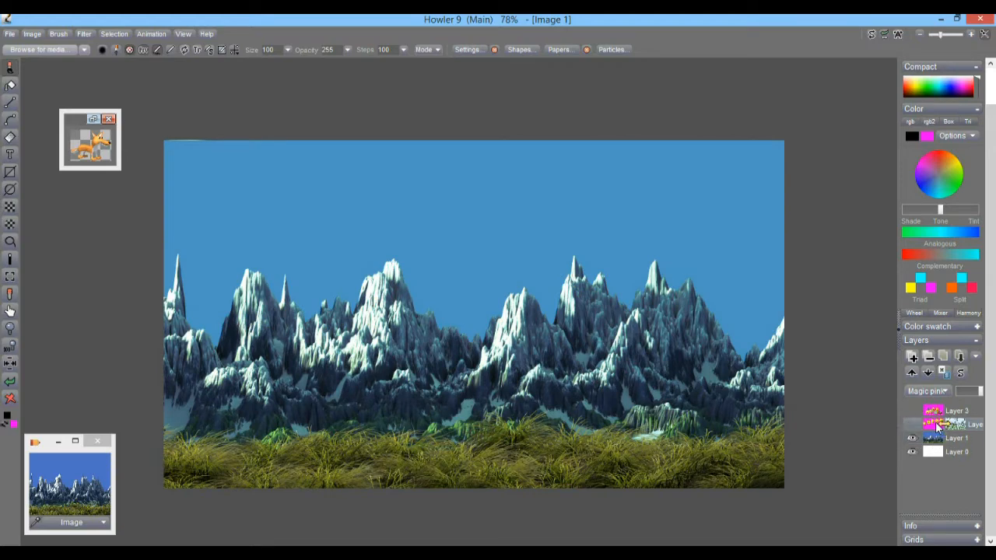
{"action": "left_click", "coordinate": [913, 424]}
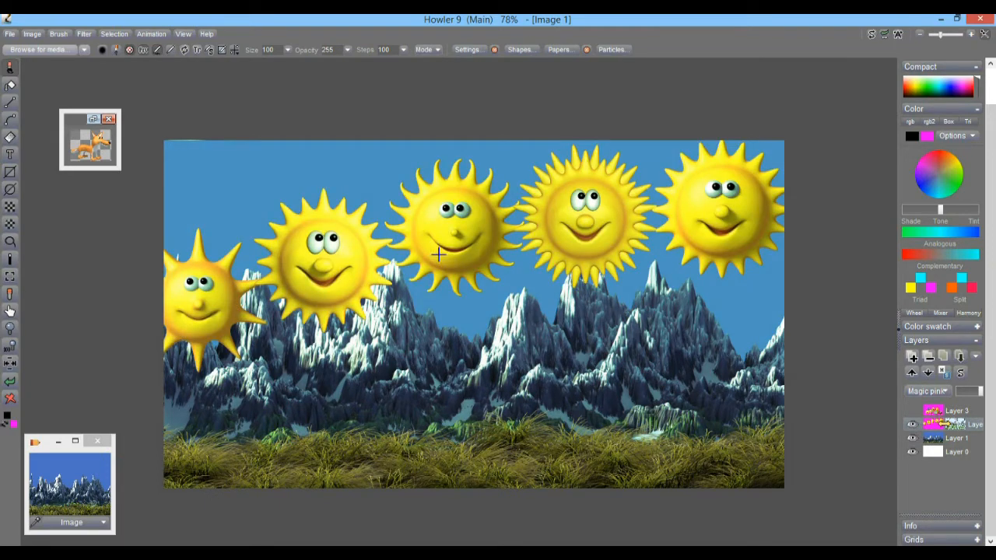
- Try the sun layer beneath the mountain layer, and restore the original layer order
{"action": "left_click", "coordinate": [930, 374]}
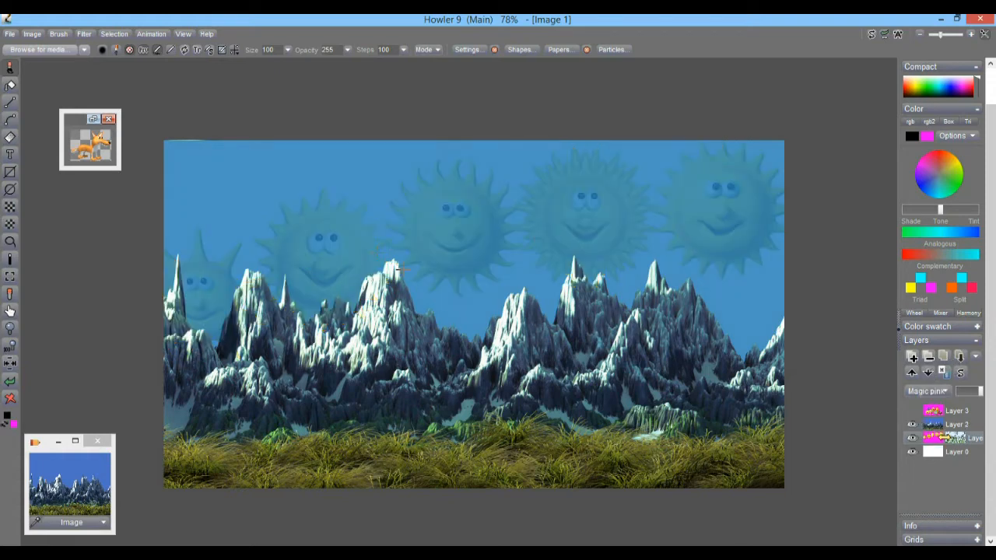
{"action": "left_click_drag", "start_coordinate": [943, 441], "coordinate": [939, 428]}
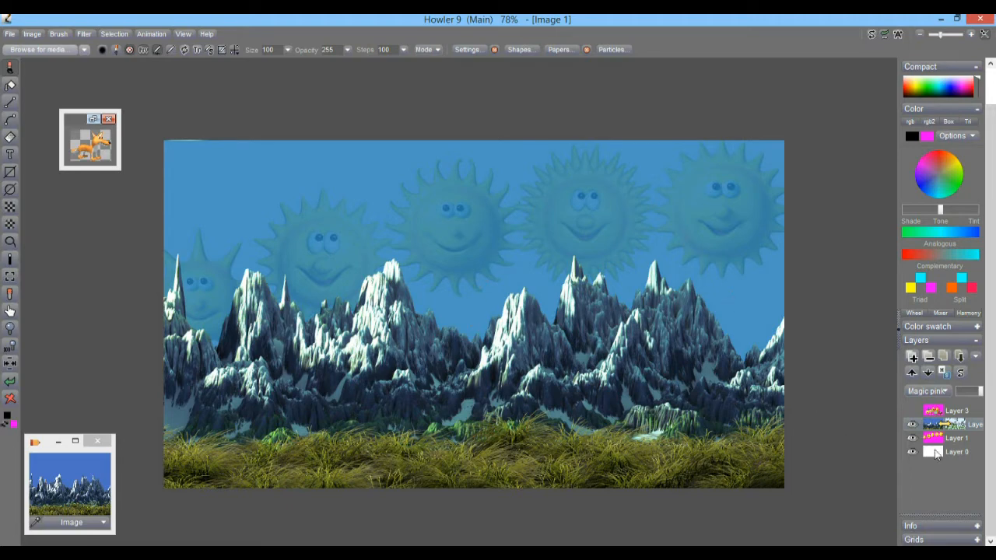
{"action": "left_click_drag", "start_coordinate": [935, 424], "coordinate": [935, 441]}
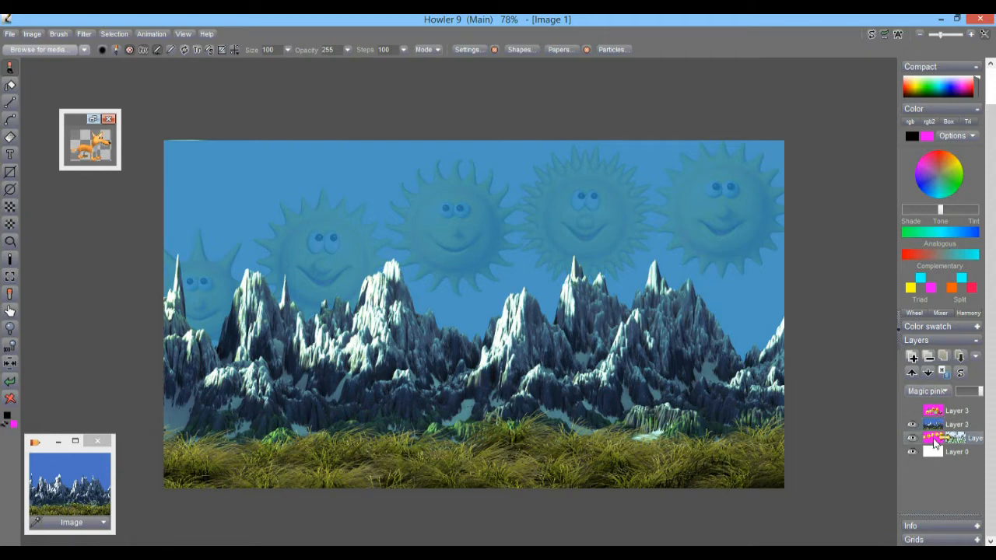
{"action": "left_click", "coordinate": [935, 425]}
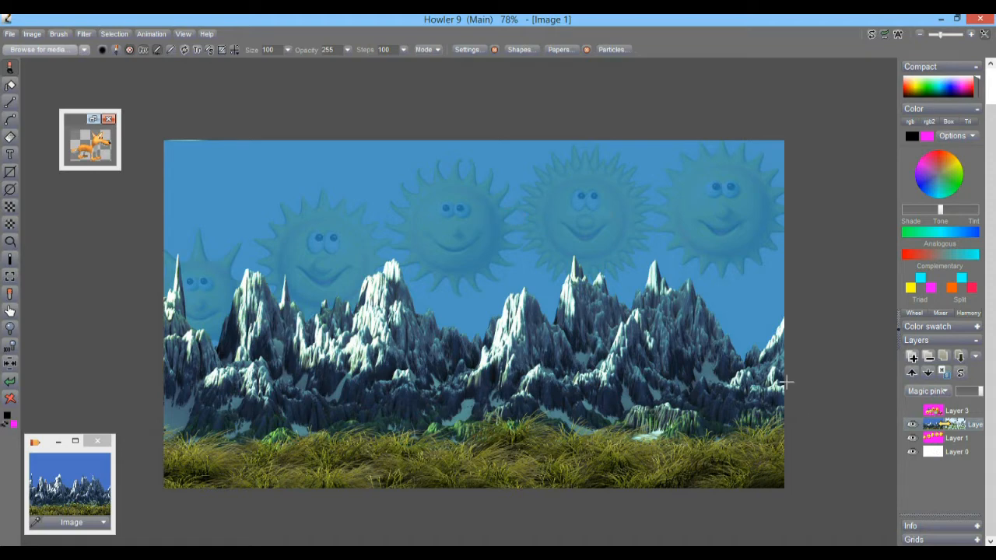
{"action": "left_click", "coordinate": [933, 440]}
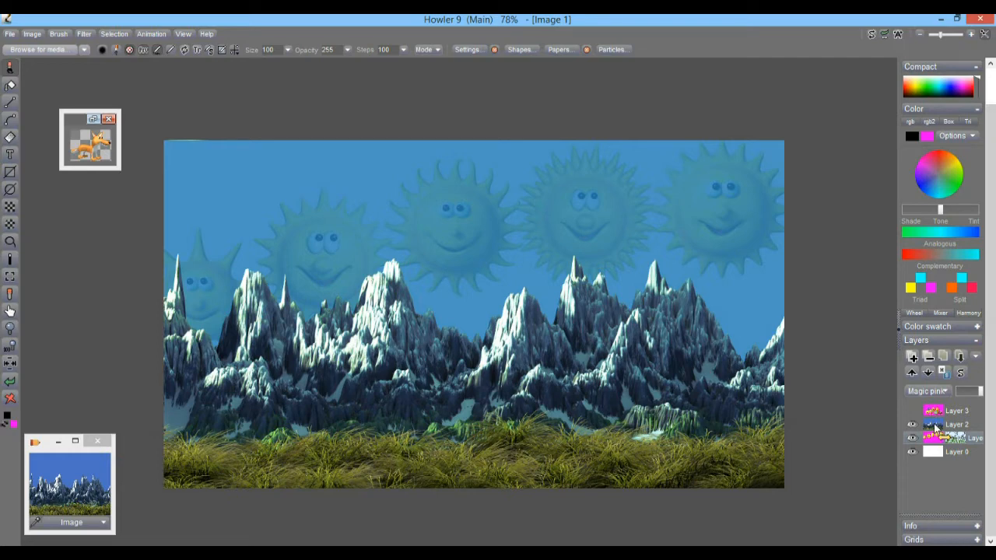
{"action": "left_click", "coordinate": [938, 424]}
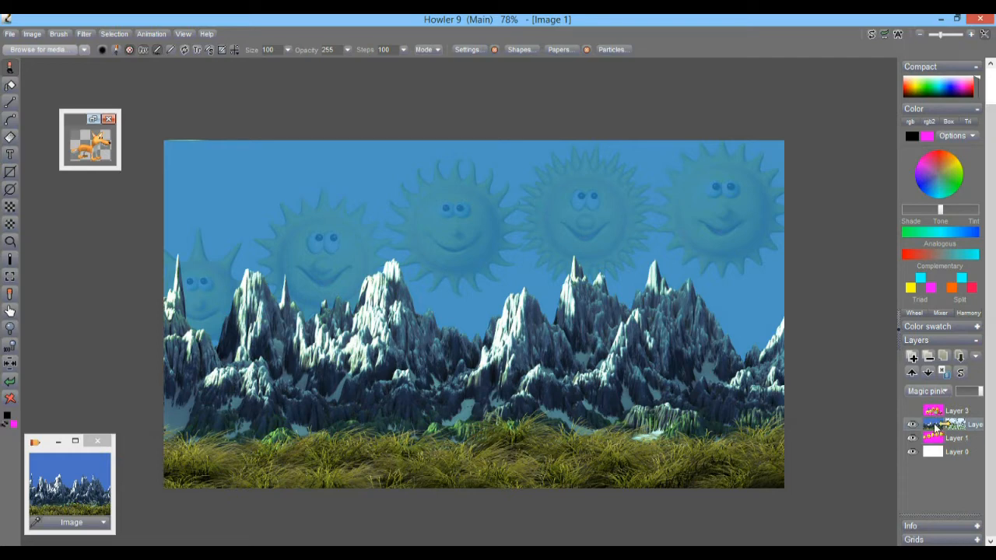
{"action": "left_click", "coordinate": [928, 373]}
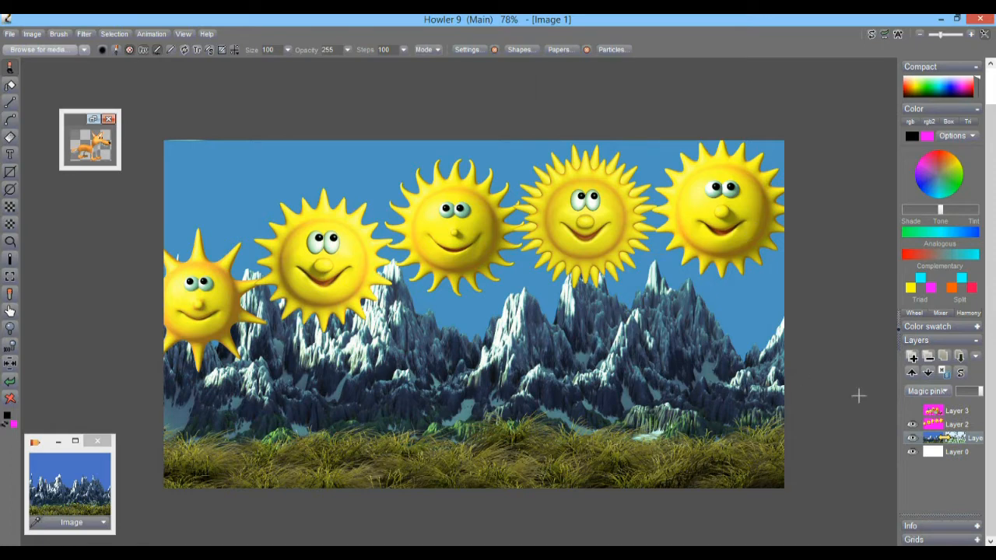
- Clear all the suns from Layer 2, filling it with the magenta secondary color
{"action": "left_click", "coordinate": [938, 427]}
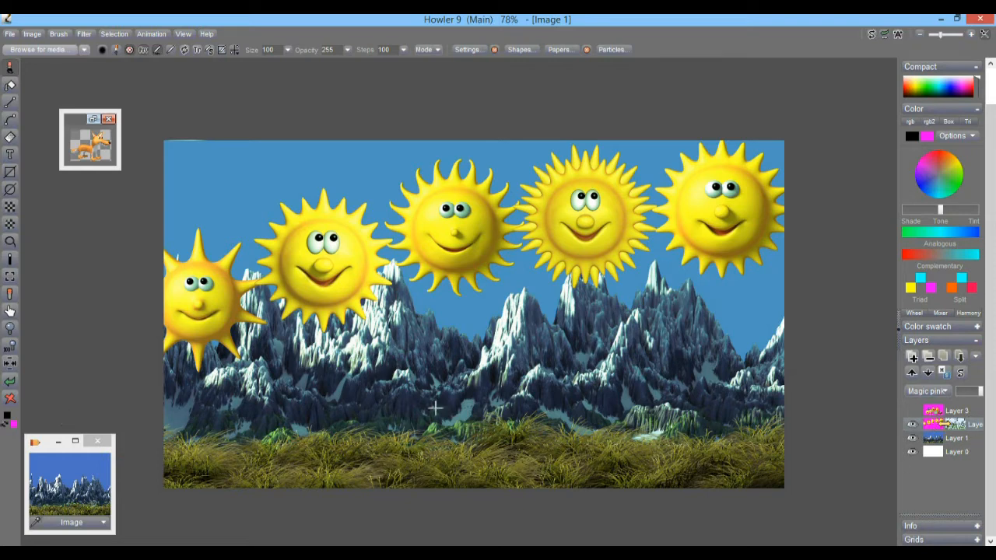
{"action": "left_click", "coordinate": [12, 399]}
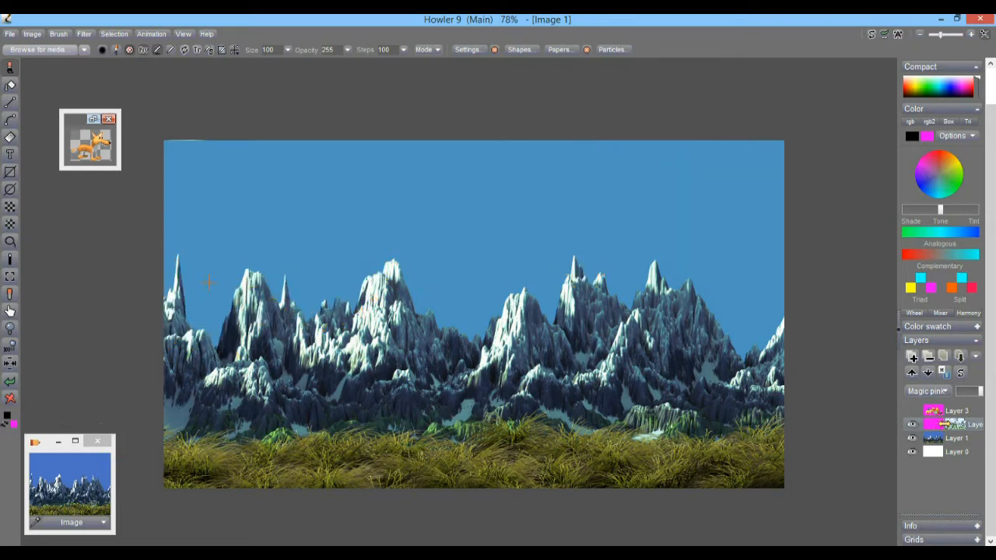
- Select the blue sky above the mountains on Layer 1 with the magic wand
{"action": "left_click", "coordinate": [935, 438]}
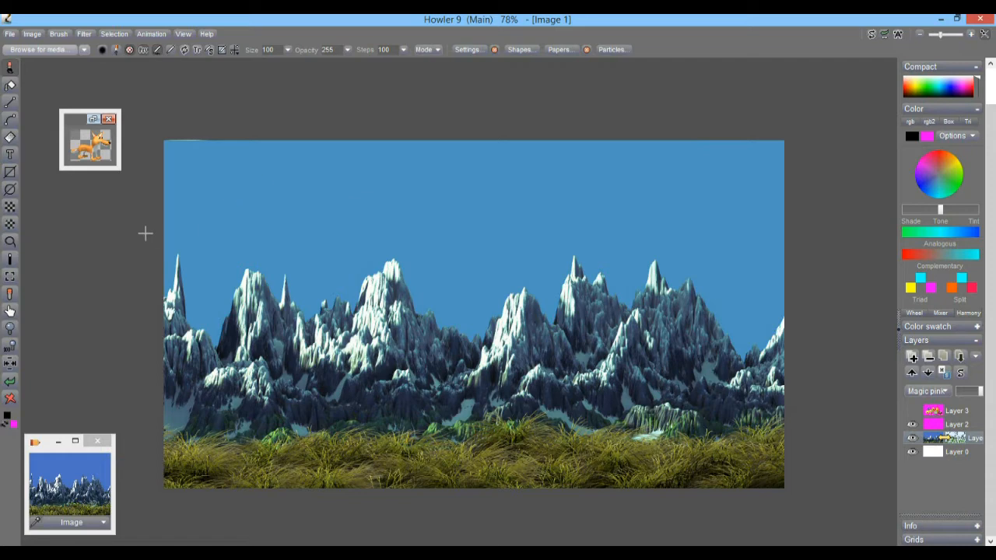
{"action": "scroll", "coordinate": [296, 229], "scroll_direction": "up", "scroll_amount": 1}
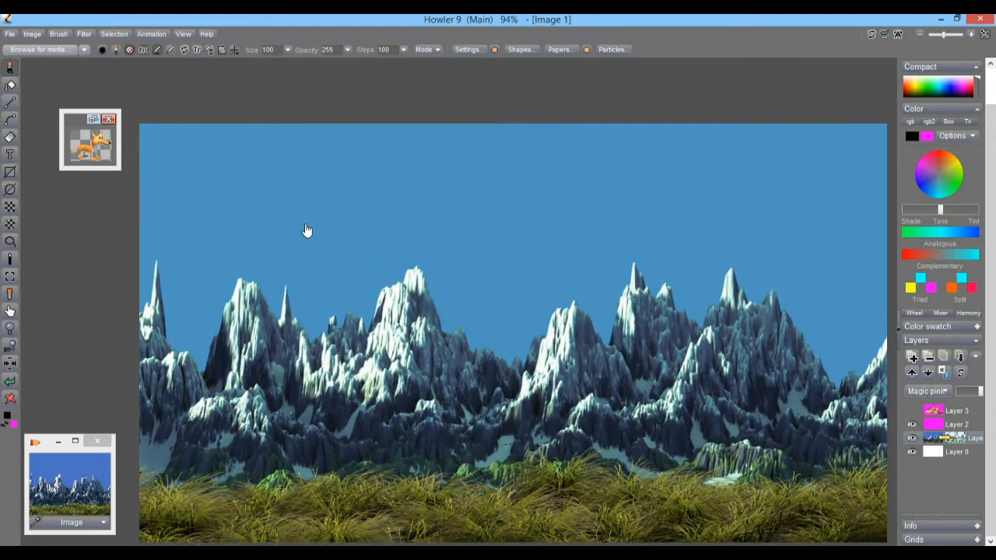
{"action": "mouse_move", "coordinate": [399, 242]}
{"action": "left_mouse_down"}
{"action": "mouse_move", "coordinate": [402, 233]}
{"action": "mouse_move", "coordinate": [412, 241]}
{"action": "left_mouse_up"}
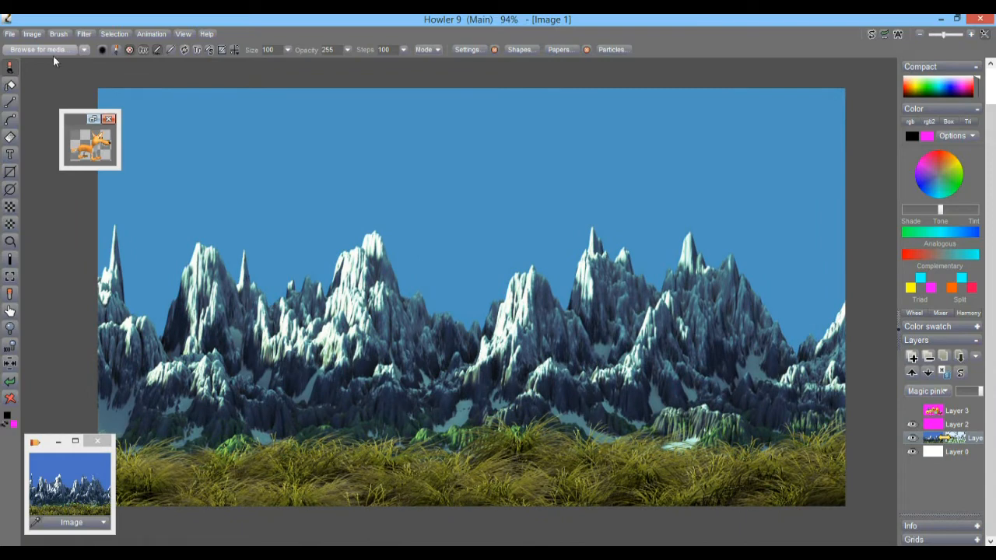
{"action": "left_click", "coordinate": [10, 261]}
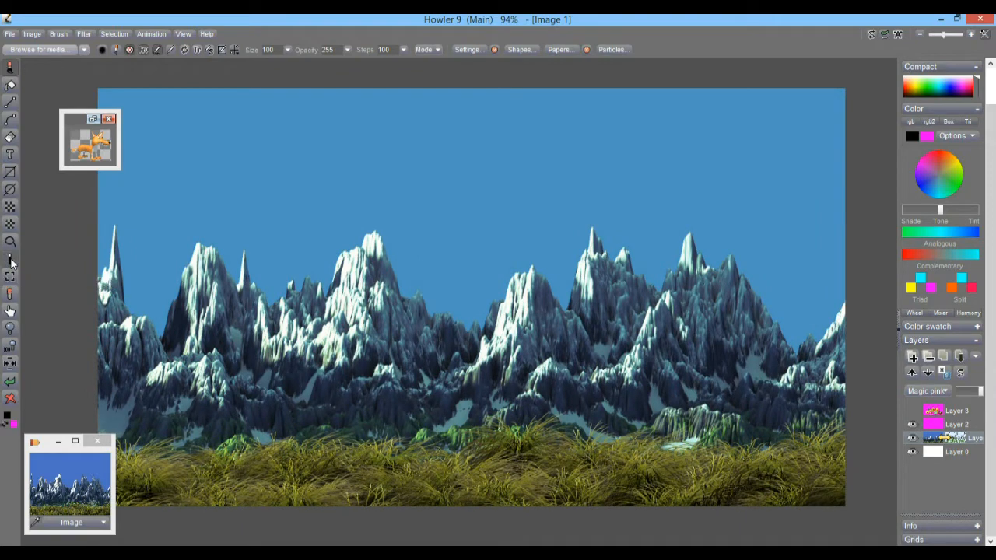
{"action": "left_click", "coordinate": [466, 167]}
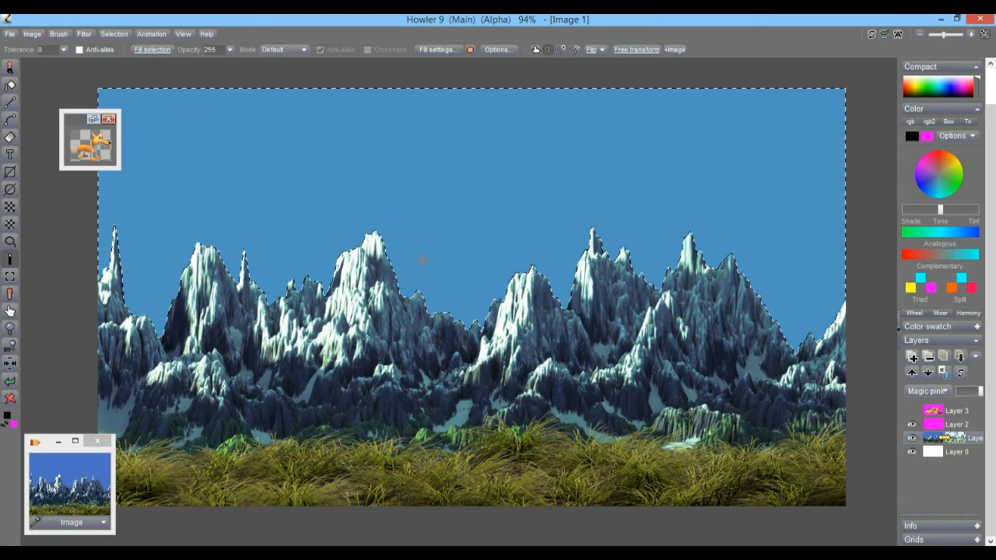
- Store the sky selection as an alpha, and shrink its floating window and place it over the grass, clear of the sky
{"action": "left_click", "coordinate": [117, 34]}
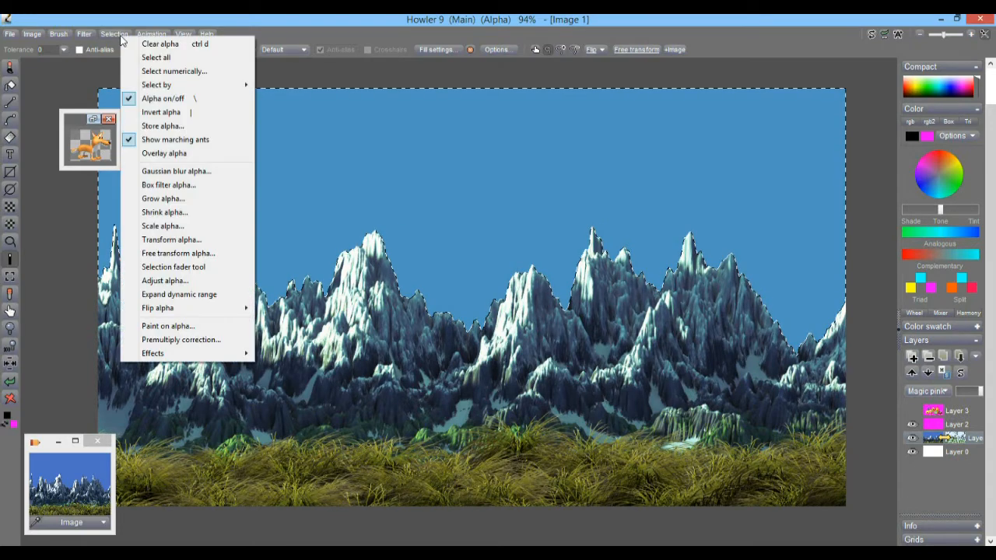
{"action": "left_click", "coordinate": [159, 125]}
{"action": "left_click_drag", "start_coordinate": [814, 199], "coordinate": [731, 86]}
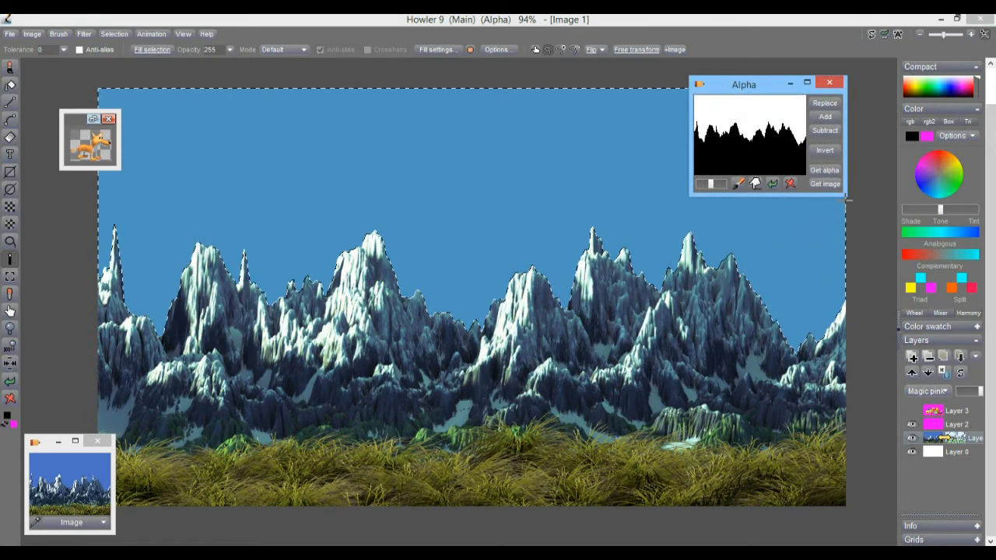
{"action": "left_click_drag", "start_coordinate": [847, 198], "coordinate": [817, 170]}
{"action": "left_click_drag", "start_coordinate": [729, 86], "coordinate": [784, 461]}
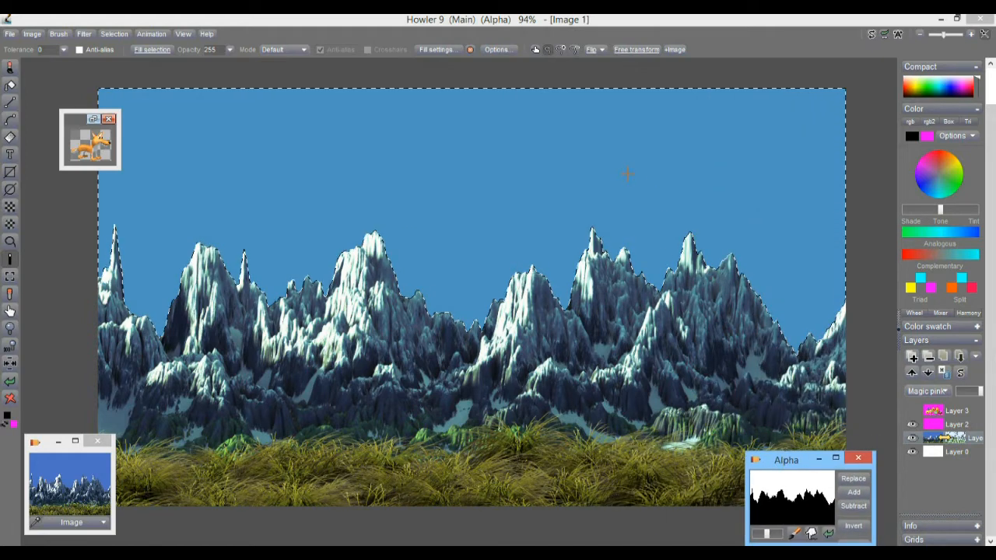
- Choose the Sunshine brush from the Stickers media and stamp a row of suns across the selected sky on Layer 2
{"action": "left_click", "coordinate": [954, 428]}
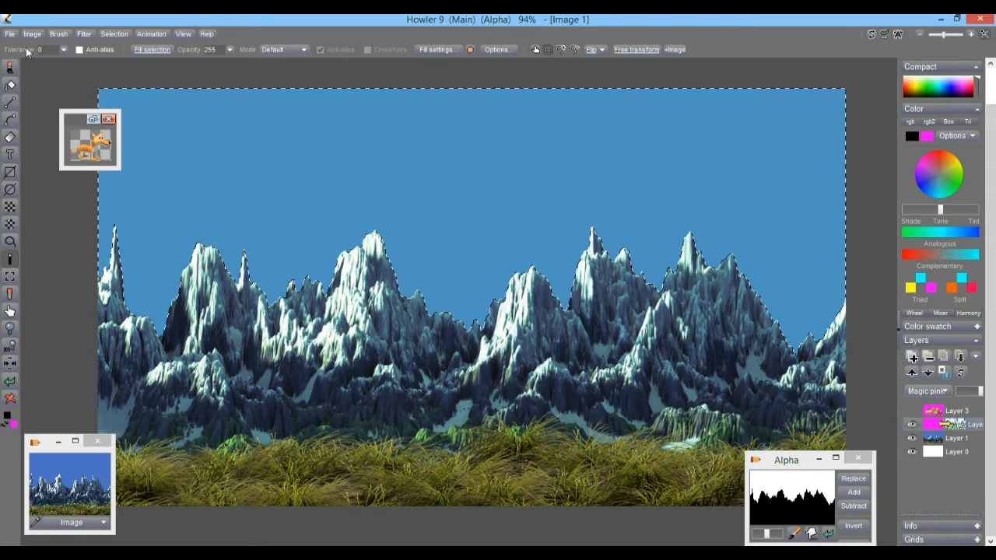
{"action": "left_click", "coordinate": [10, 68]}
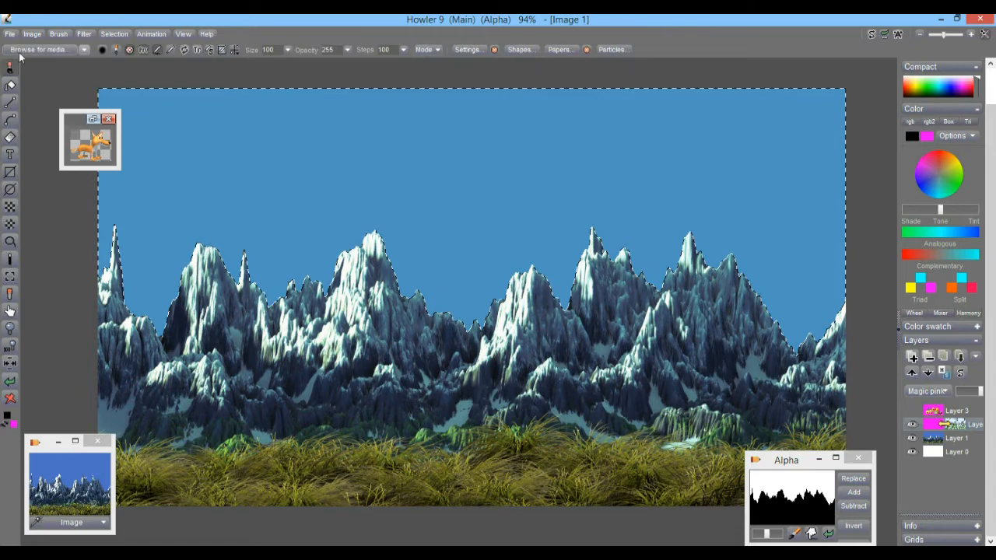
{"action": "left_click", "coordinate": [49, 49]}
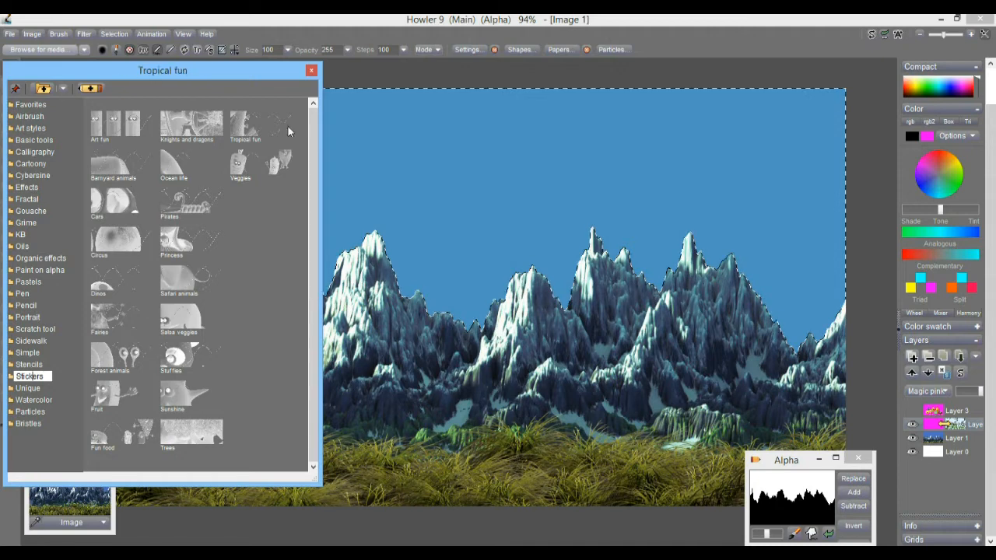
{"action": "left_click", "coordinate": [179, 404]}
{"action": "mouse_move", "coordinate": [80, 262]}
{"action": "left_mouse_down"}
{"action": "mouse_move", "coordinate": [290, 225]}
{"action": "mouse_move", "coordinate": [708, 208]}
{"action": "mouse_move", "coordinate": [801, 230]}
{"action": "left_mouse_up"}
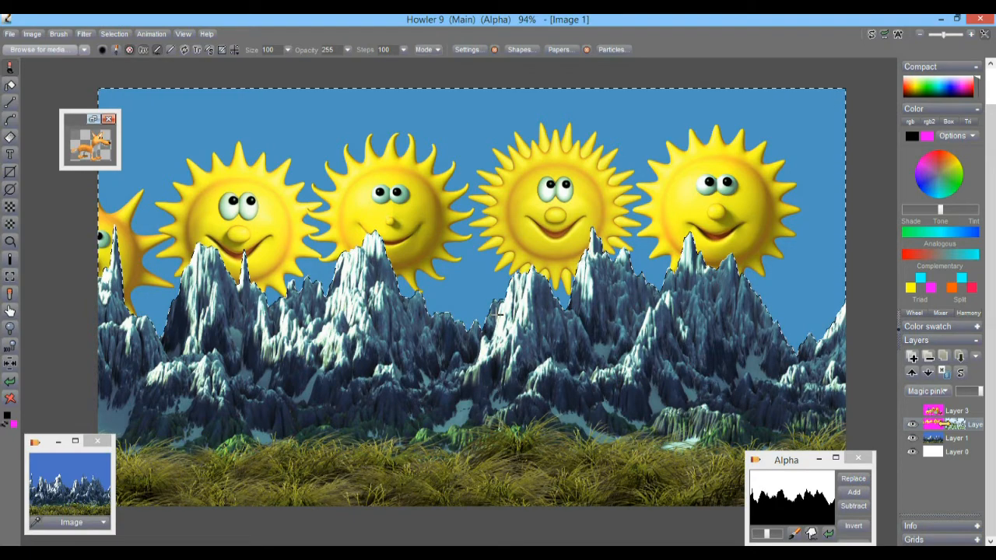
- Undo the row of suns on Layer 2 and stamp them in an arc rising from behind the mountains across the sky
{"action": "left_click", "coordinate": [11, 383]}
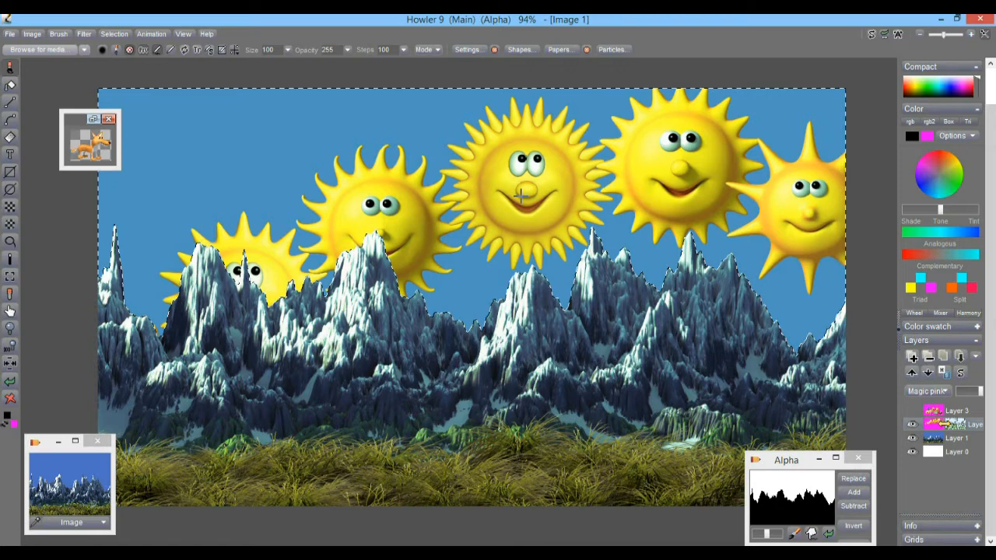
- Make Layer 3 the active layer and turn on its visibility
{"action": "left_click", "coordinate": [936, 414]}
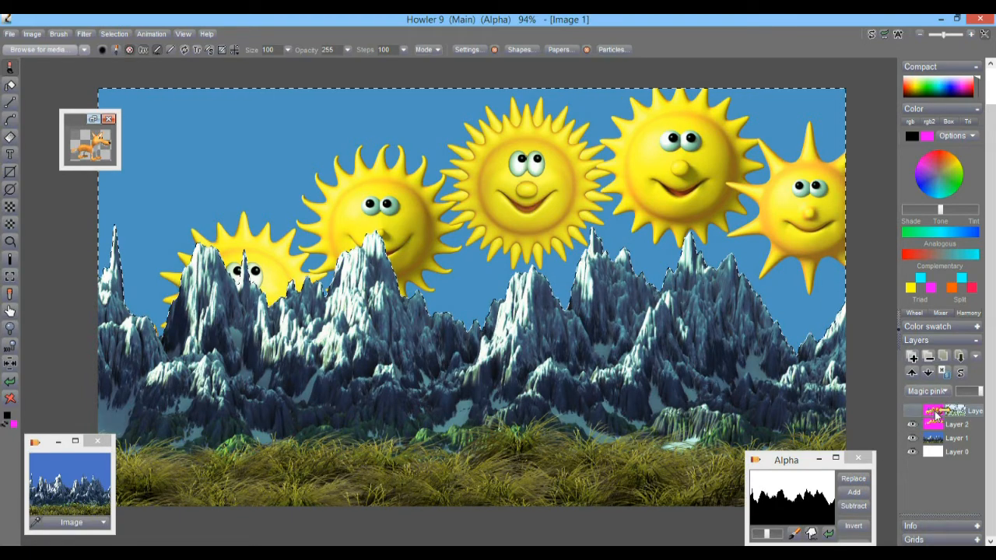
{"action": "left_click", "coordinate": [912, 411]}
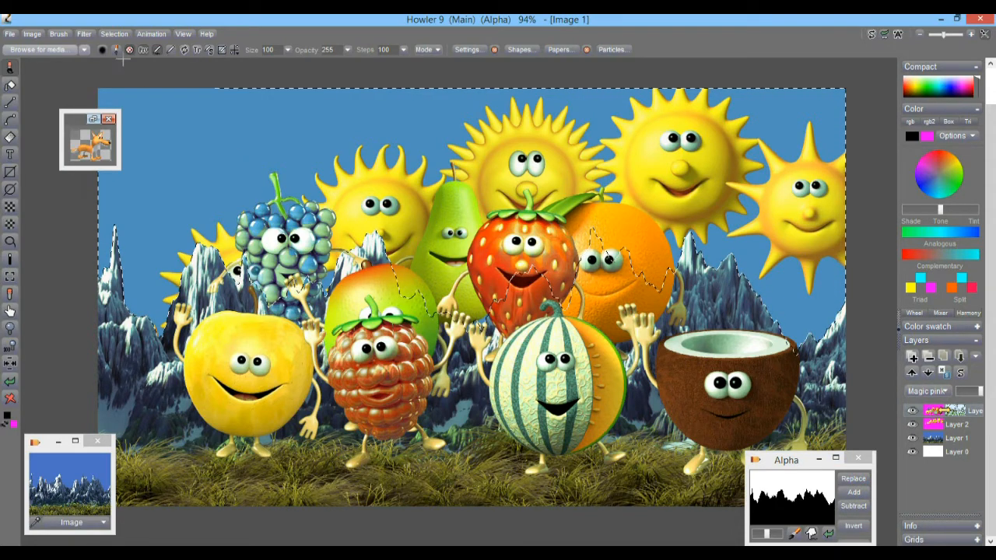
- Clear the alpha selection and erase all the fruit characters from Layer 3
{"action": "left_click", "coordinate": [117, 34]}
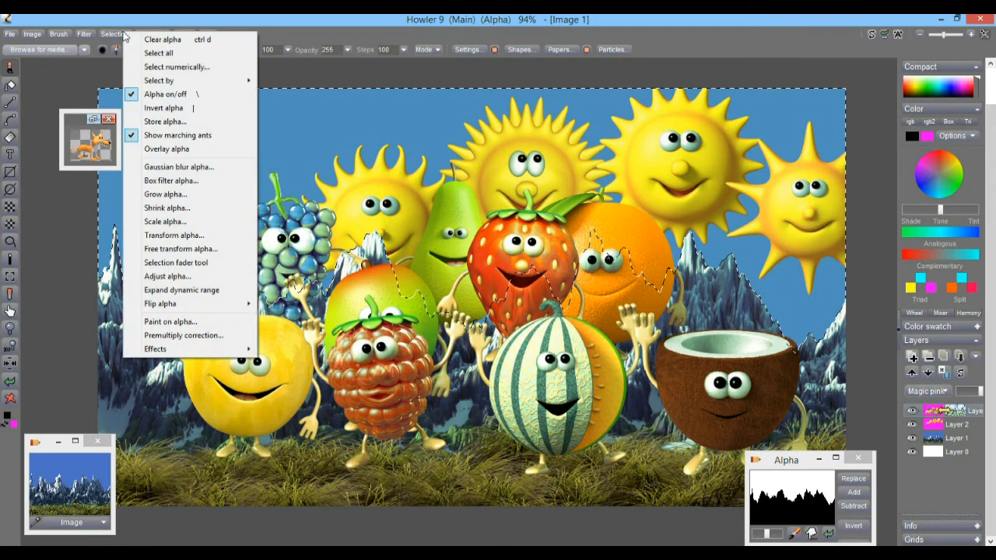
{"action": "left_click", "coordinate": [175, 40]}
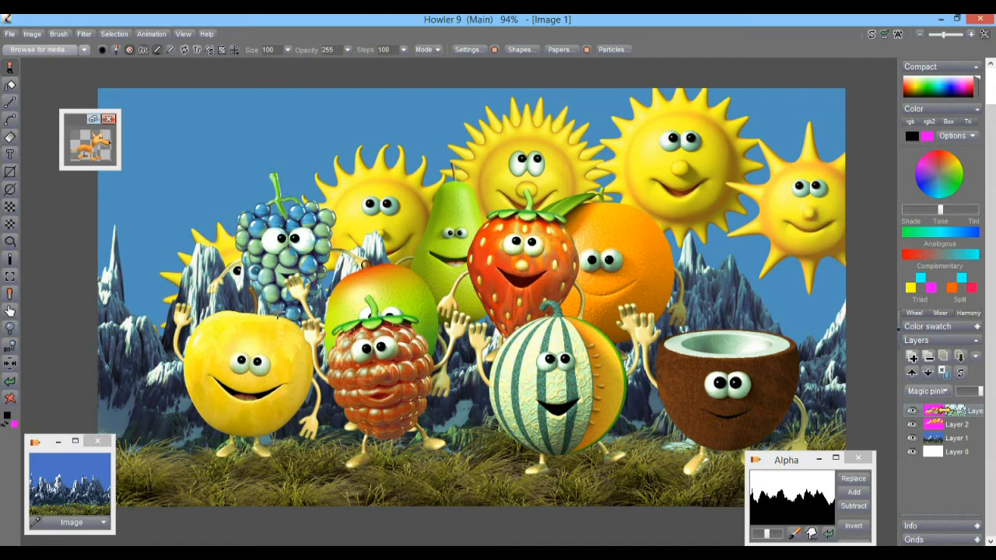
{"action": "left_click", "coordinate": [16, 399]}
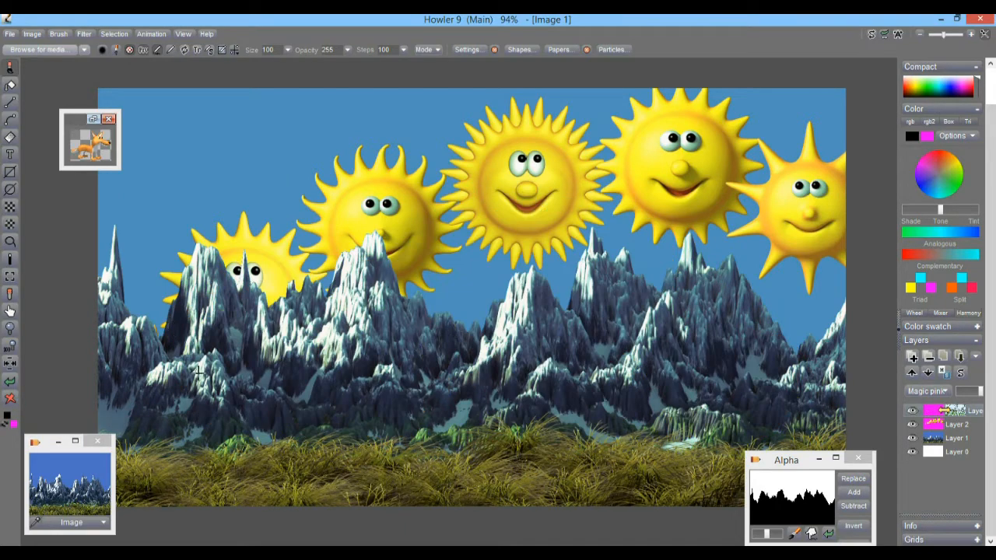
- Choose the Forest animals brush from the Stickers media
{"action": "left_click", "coordinate": [34, 51]}
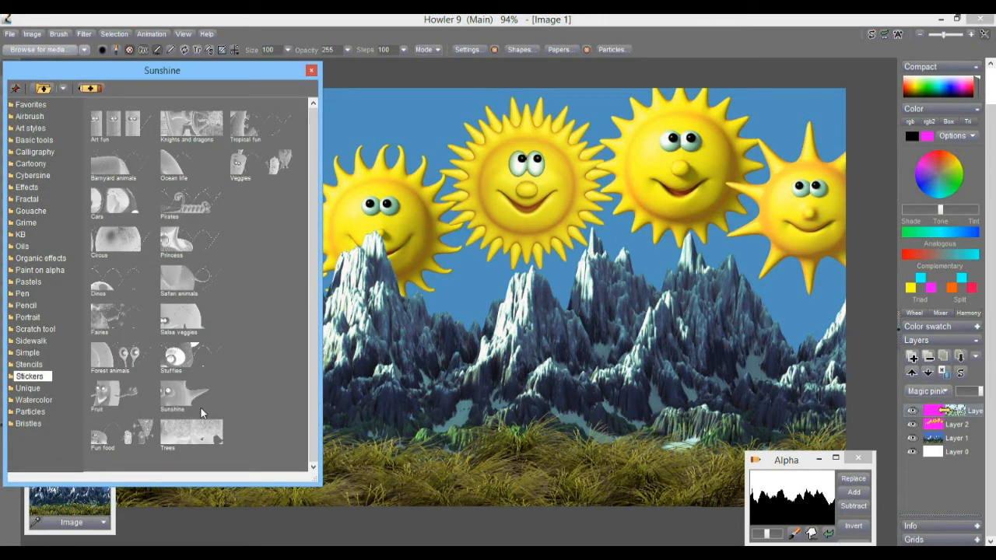
{"action": "left_click", "coordinate": [125, 356]}
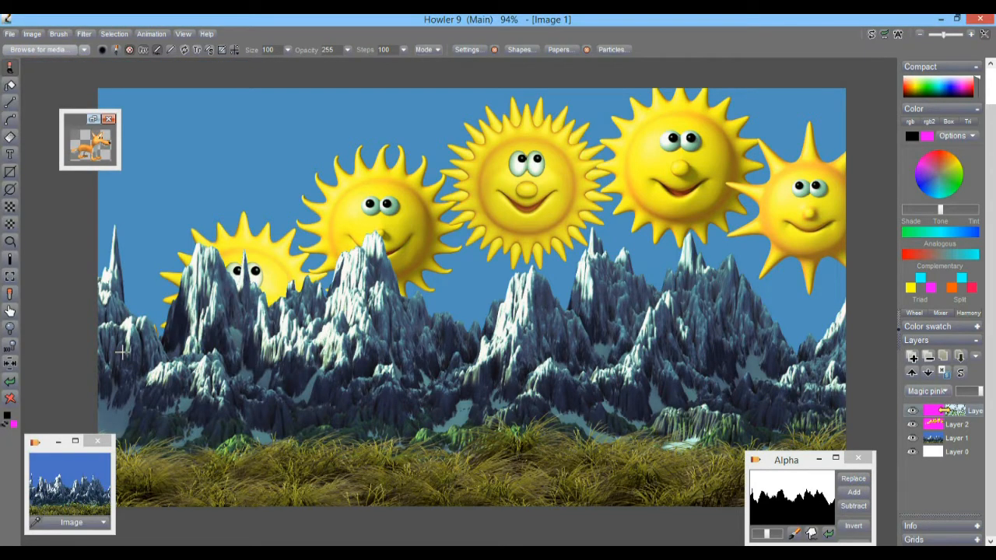
- Stamp large forest animals over the grass, mountains and sky on Layer 3, including a snail, foxes, a squirrel, birds and snakes
{"action": "mouse_move", "coordinate": [194, 429]}
{"action": "left_mouse_down"}
{"action": "mouse_move", "coordinate": [335, 365]}
{"action": "mouse_move", "coordinate": [768, 348]}
{"action": "mouse_move", "coordinate": [757, 355]}
{"action": "left_mouse_up"}
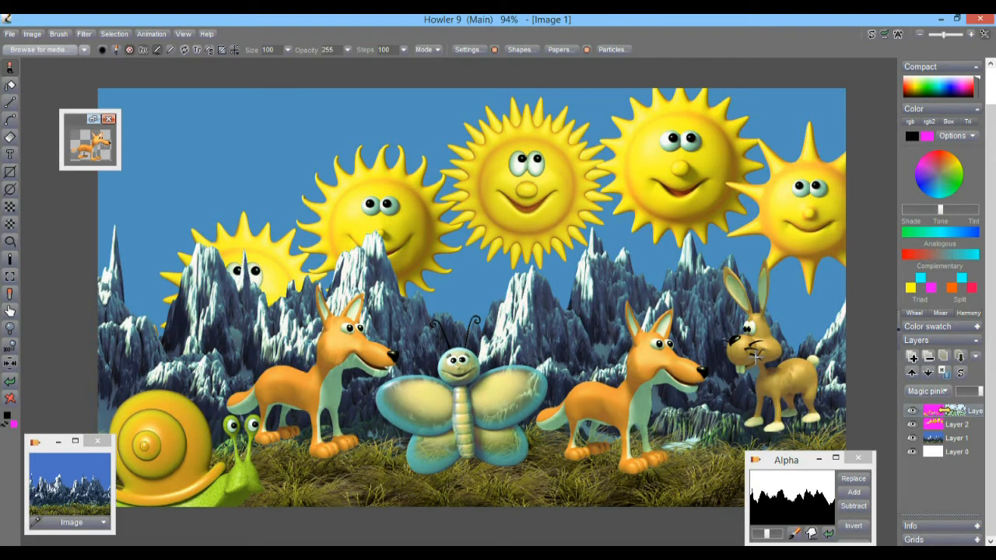
{"action": "left_click", "coordinate": [214, 182]}
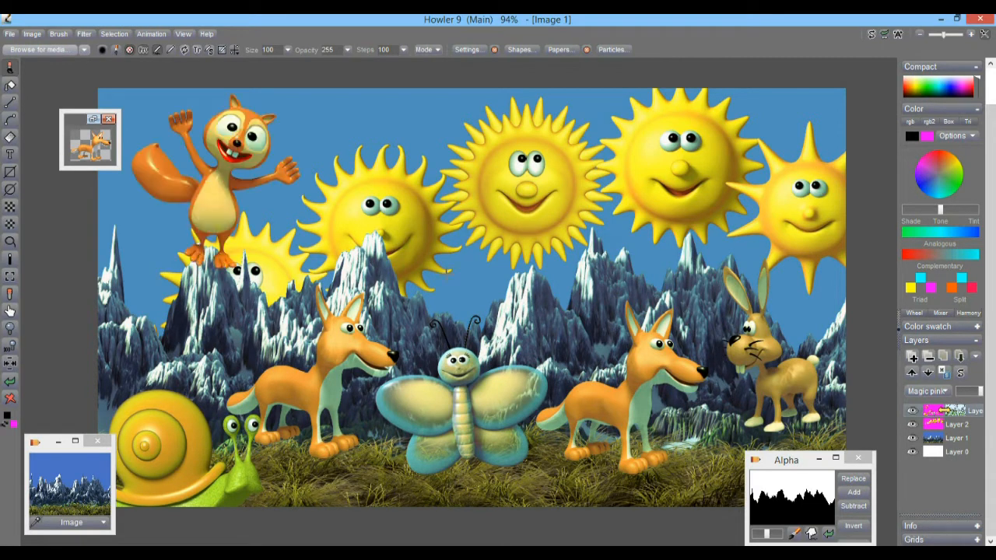
{"action": "left_click", "coordinate": [446, 264]}
{"action": "left_click", "coordinate": [667, 228]}
{"action": "left_click", "coordinate": [592, 352]}
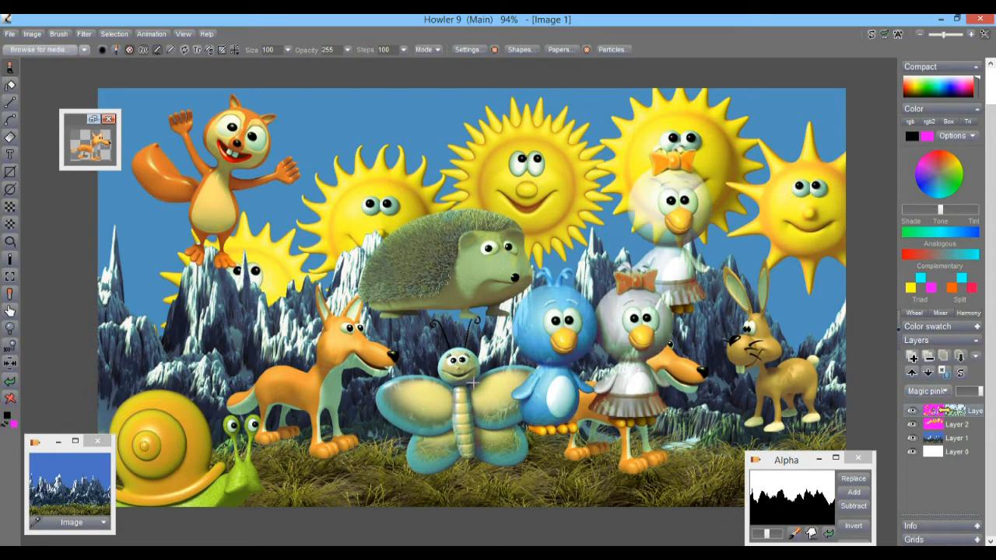
{"action": "left_click", "coordinate": [291, 322]}
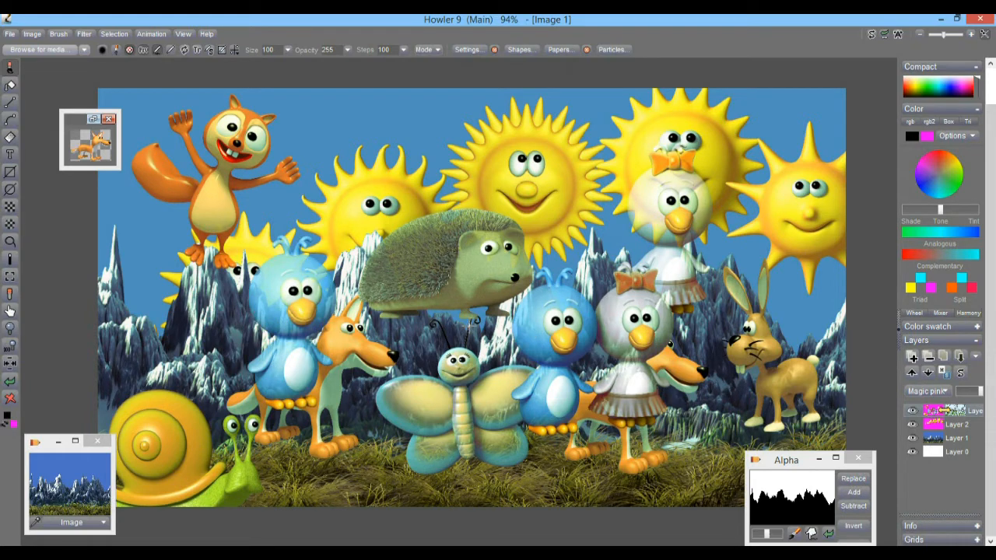
{"action": "left_click", "coordinate": [473, 331]}
{"action": "left_click", "coordinate": [623, 261]}
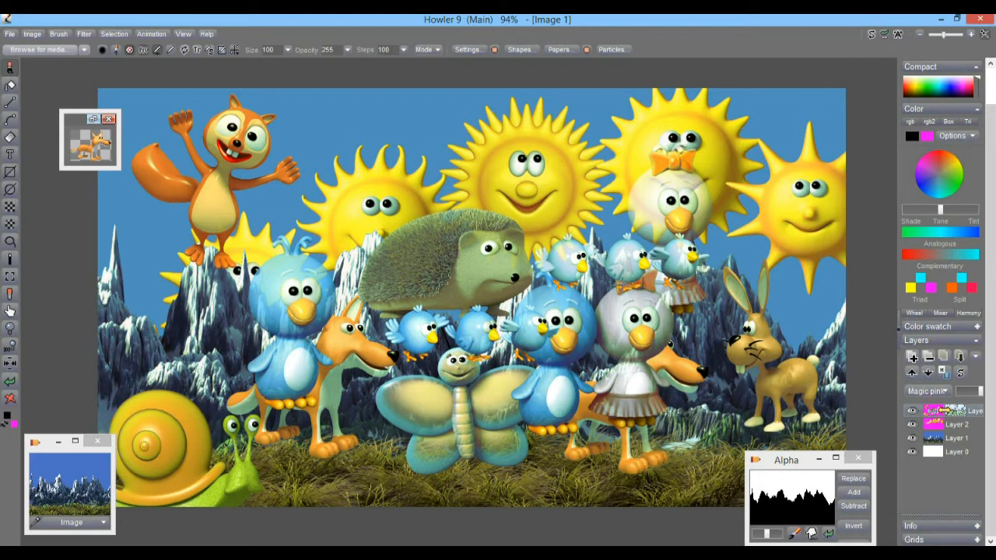
{"action": "left_click", "coordinate": [724, 315]}
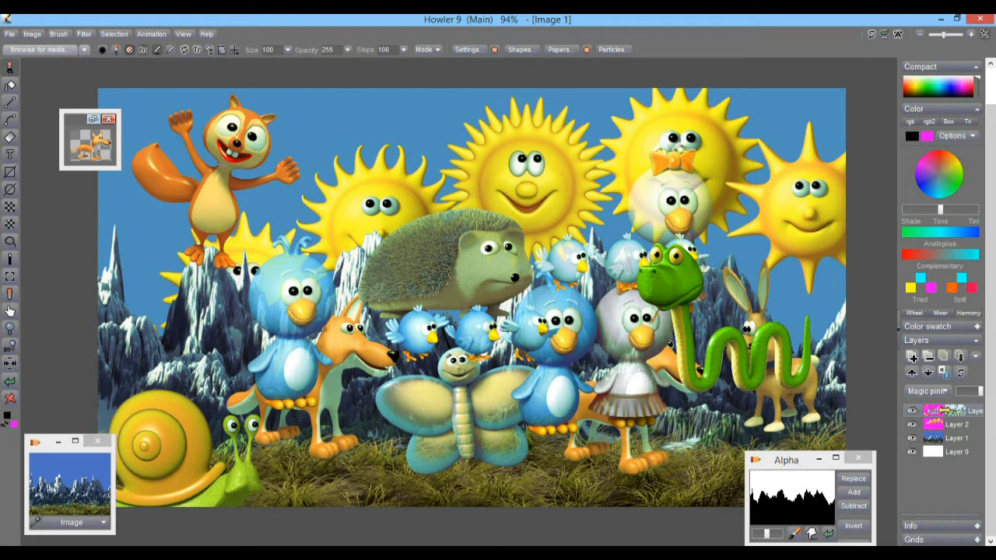
{"action": "left_click", "coordinate": [319, 202]}
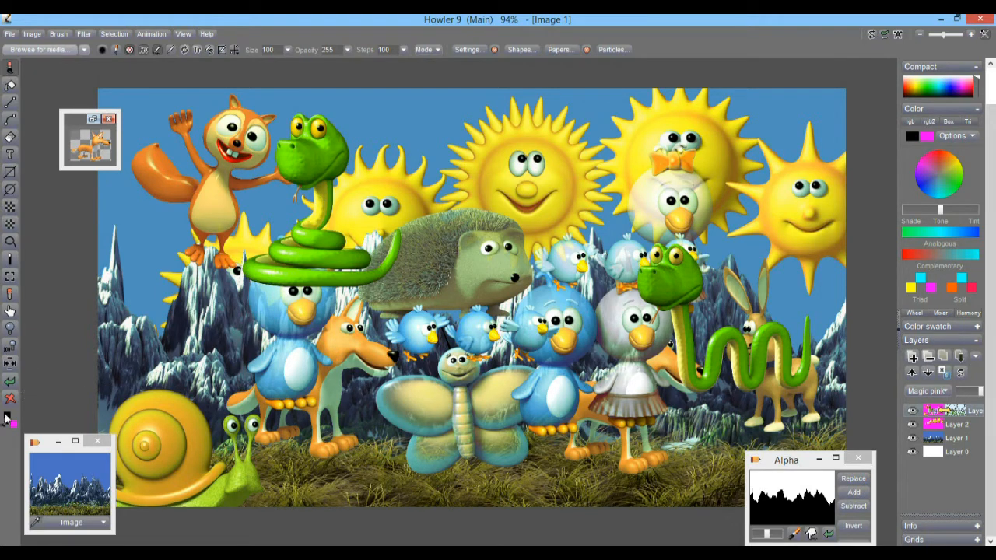
- Undo all the forest animal stamps on Layer 3
{"action": "left_click", "coordinate": [10, 382]}
{"action": "left_click", "coordinate": [10, 383]}
{"action": "left_click", "coordinate": [11, 385]}
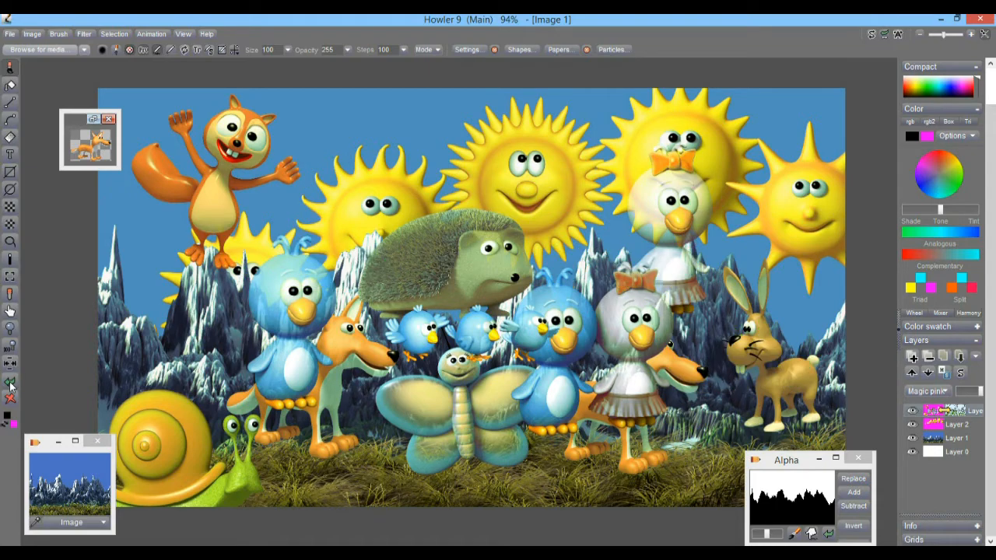
{"action": "left_click", "coordinate": [10, 383]}
{"action": "left_click", "coordinate": [10, 382]}
{"action": "left_click", "coordinate": [11, 382]}
{"action": "left_click", "coordinate": [10, 383]}
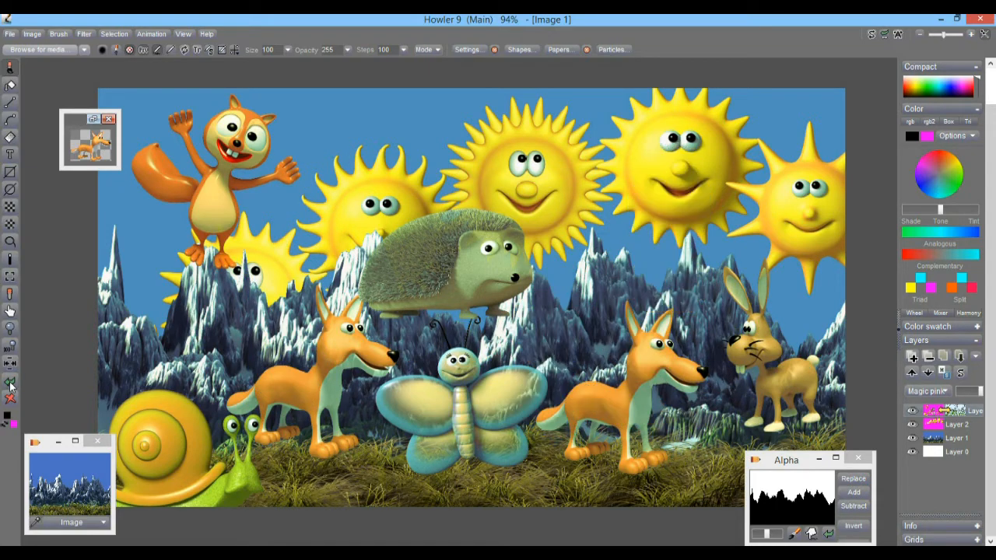
{"action": "left_click", "coordinate": [10, 382]}
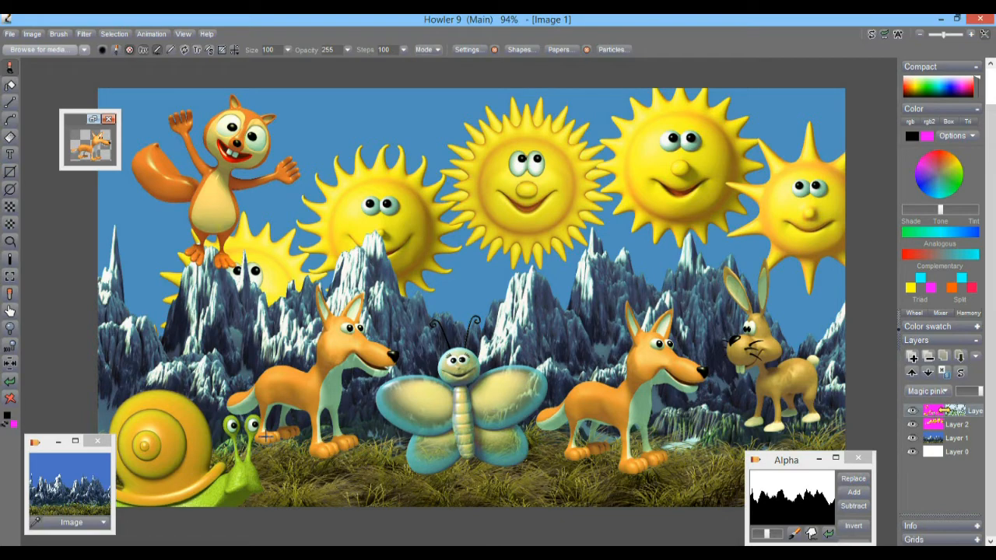
{"action": "left_click", "coordinate": [11, 381]}
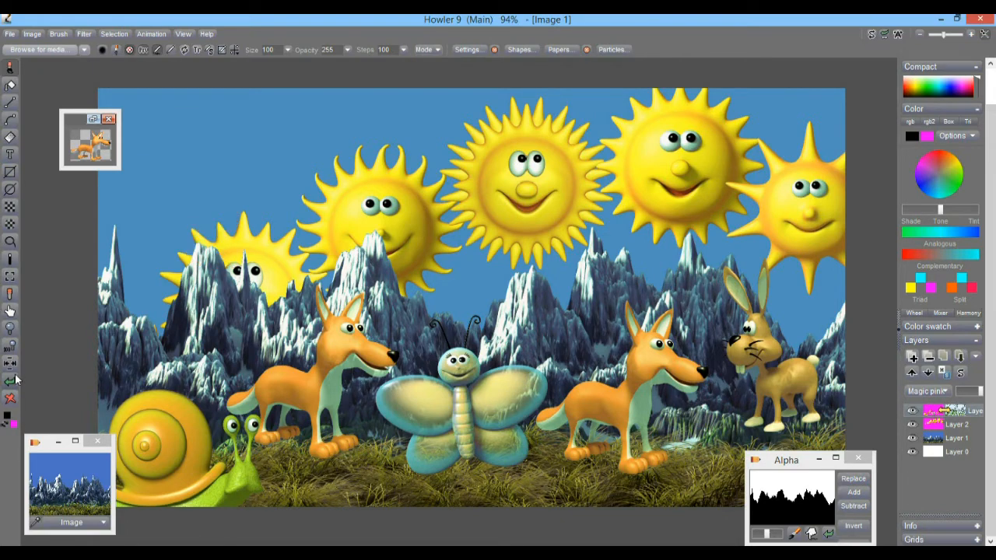
{"action": "left_click", "coordinate": [12, 380]}
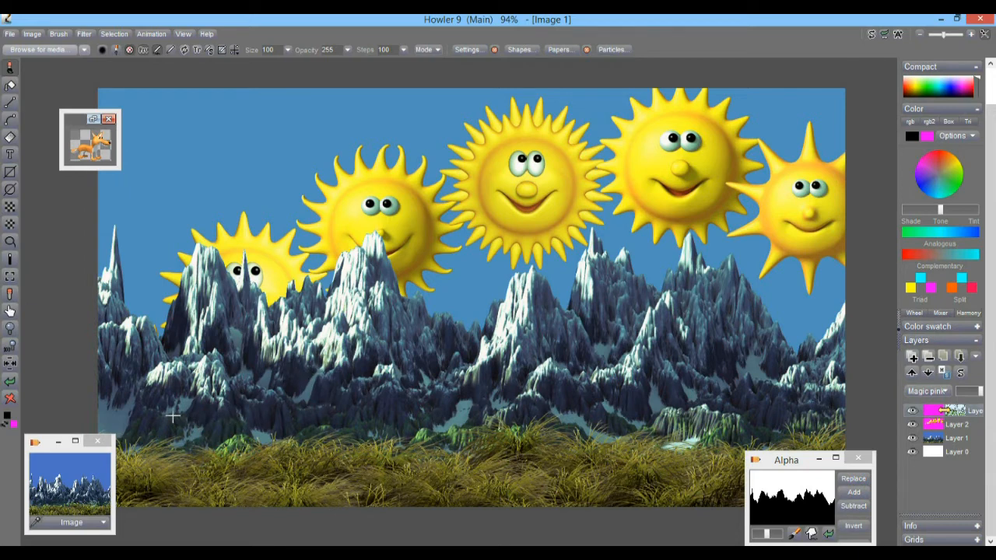
- Try strokes of full-size forest animals along the grass on Layer 3 and undo each of them
{"action": "mouse_move", "coordinate": [145, 422]}
{"action": "left_mouse_down"}
{"action": "mouse_move", "coordinate": [207, 378]}
{"action": "mouse_move", "coordinate": [726, 367]}
{"action": "mouse_move", "coordinate": [816, 420]}
{"action": "mouse_move", "coordinate": [429, 324]}
{"action": "mouse_move", "coordinate": [88, 400]}
{"action": "mouse_move", "coordinate": [590, 354]}
{"action": "mouse_move", "coordinate": [156, 444]}
{"action": "mouse_move", "coordinate": [90, 421]}
{"action": "left_mouse_up"}
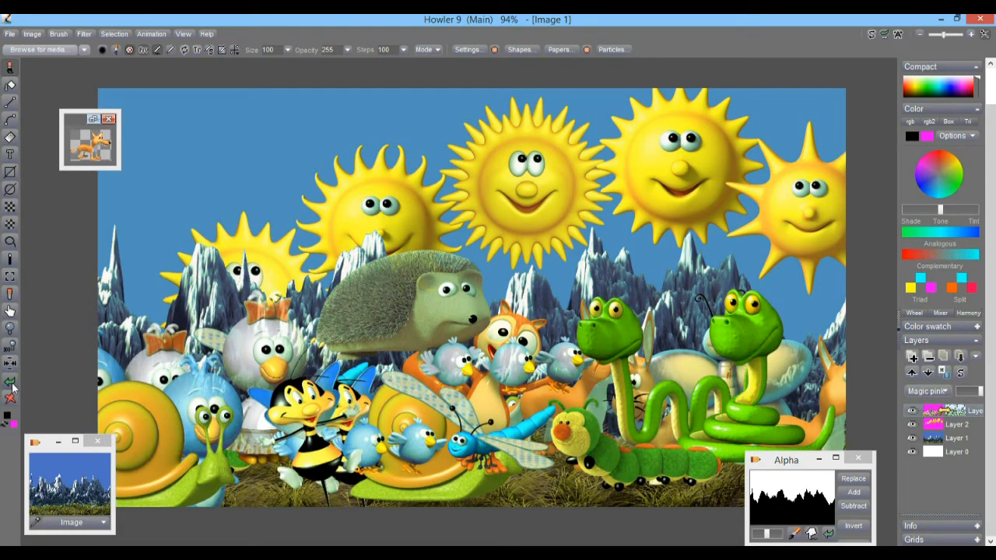
{"action": "left_click", "coordinate": [11, 382]}
{"action": "mouse_move", "coordinate": [213, 417]}
{"action": "left_mouse_down"}
{"action": "mouse_move", "coordinate": [216, 443]}
{"action": "mouse_move", "coordinate": [440, 424]}
{"action": "mouse_move", "coordinate": [771, 424]}
{"action": "left_mouse_up"}
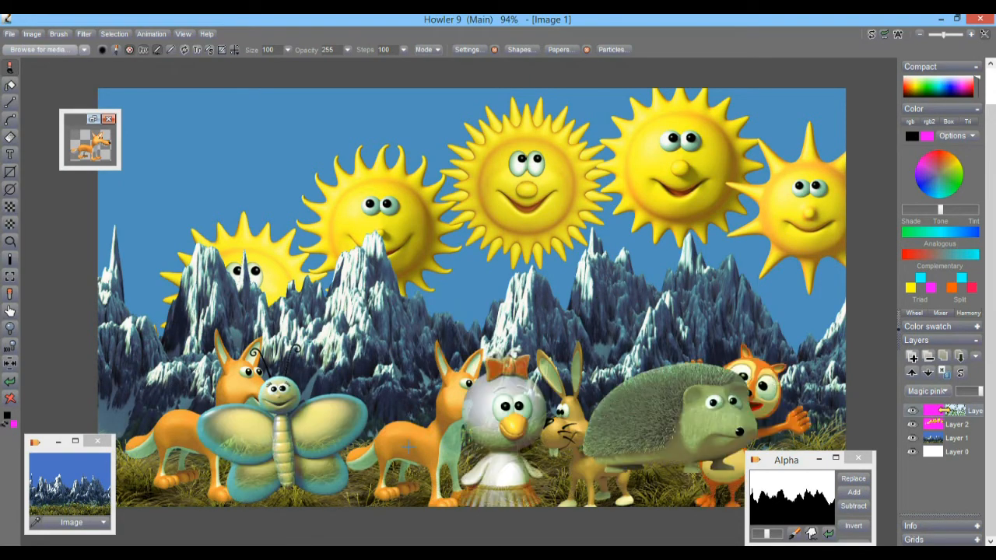
{"action": "left_click", "coordinate": [10, 381]}
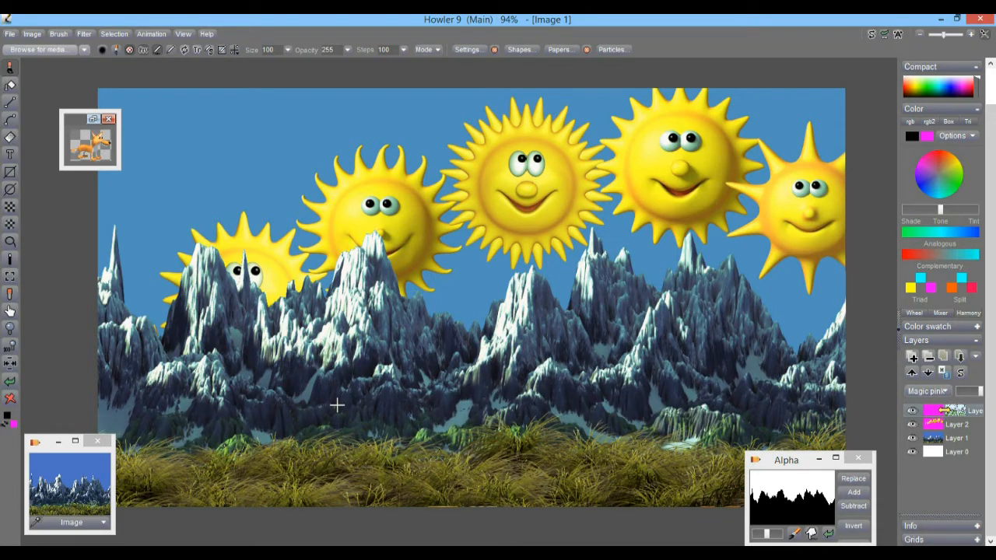
- Store and manage a copy of the forest animals brush and set its scale to 54
{"action": "left_click", "coordinate": [59, 33]}
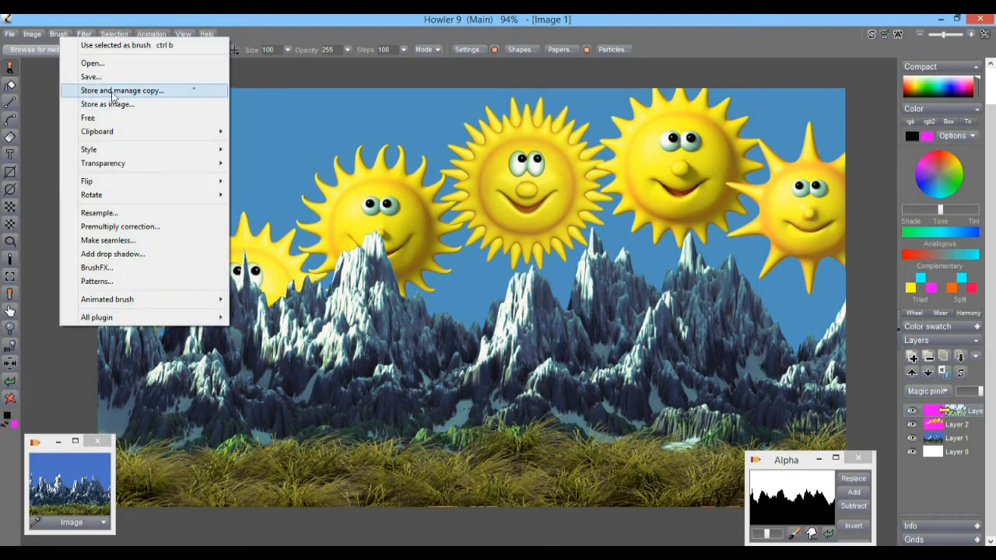
{"action": "left_click", "coordinate": [111, 91]}
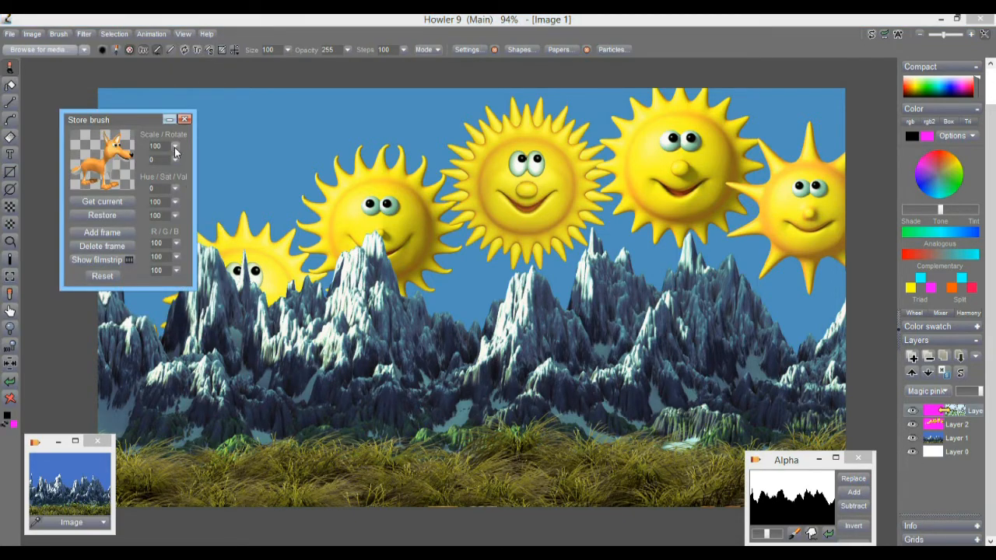
{"action": "left_click", "coordinate": [175, 148]}
{"action": "left_click_drag", "start_coordinate": [130, 165], "coordinate": [121, 163]}
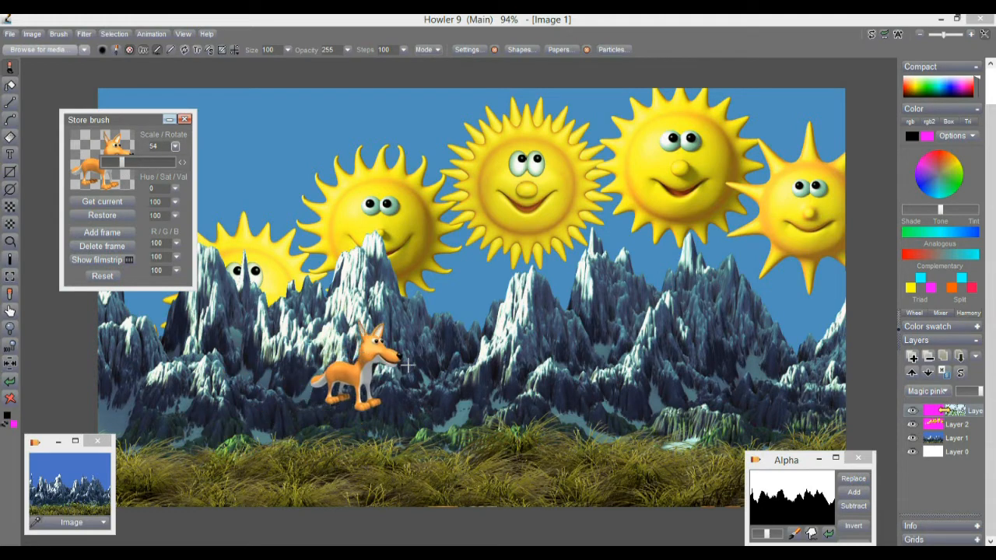
- Try a trail of small animals along the grass, undo it, and stamp a compact group on the grass's left half
{"action": "left_click", "coordinate": [141, 50]}
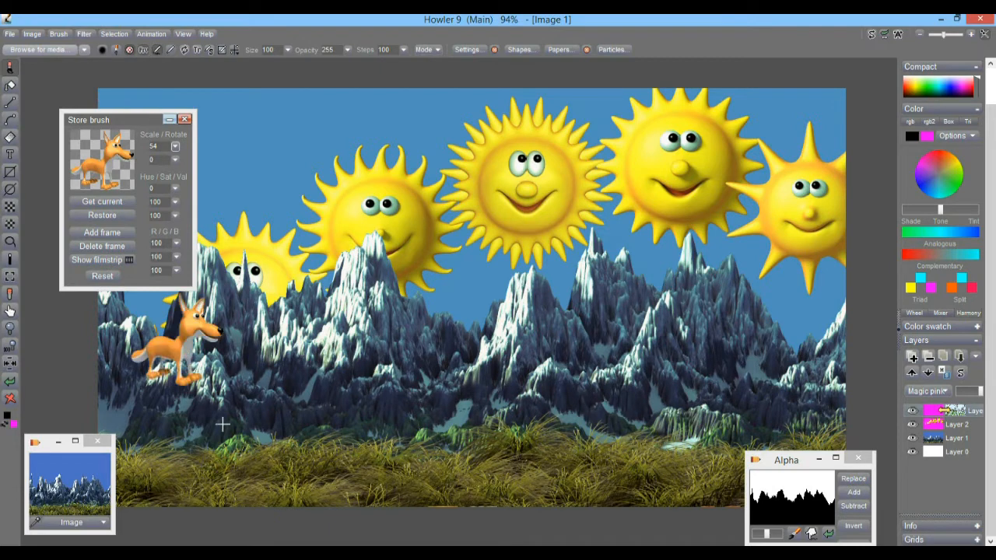
{"action": "mouse_move", "coordinate": [175, 431]}
{"action": "left_mouse_down"}
{"action": "mouse_move", "coordinate": [321, 405]}
{"action": "mouse_move", "coordinate": [545, 456]}
{"action": "mouse_move", "coordinate": [805, 420]}
{"action": "mouse_move", "coordinate": [389, 475]}
{"action": "mouse_move", "coordinate": [113, 468]}
{"action": "left_mouse_up"}
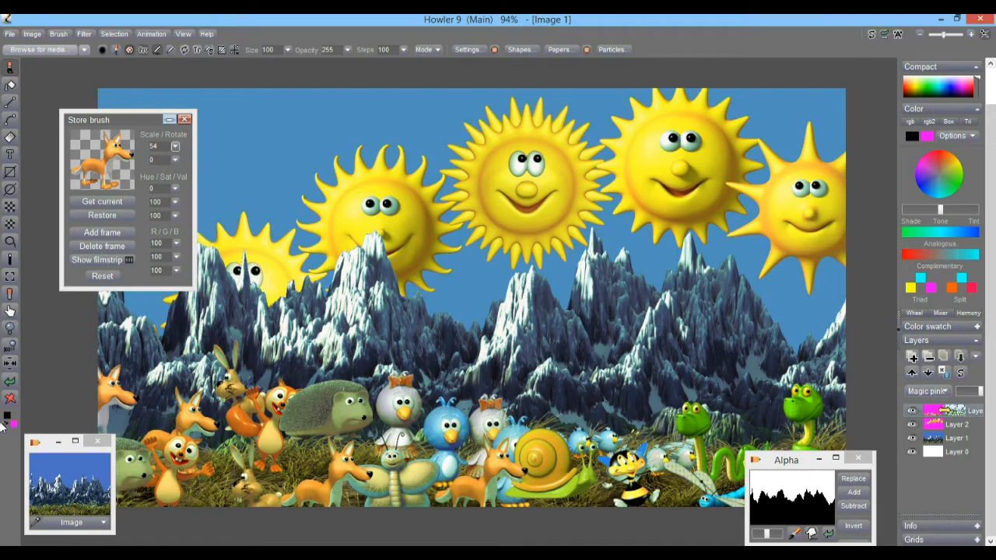
{"action": "left_click", "coordinate": [10, 382]}
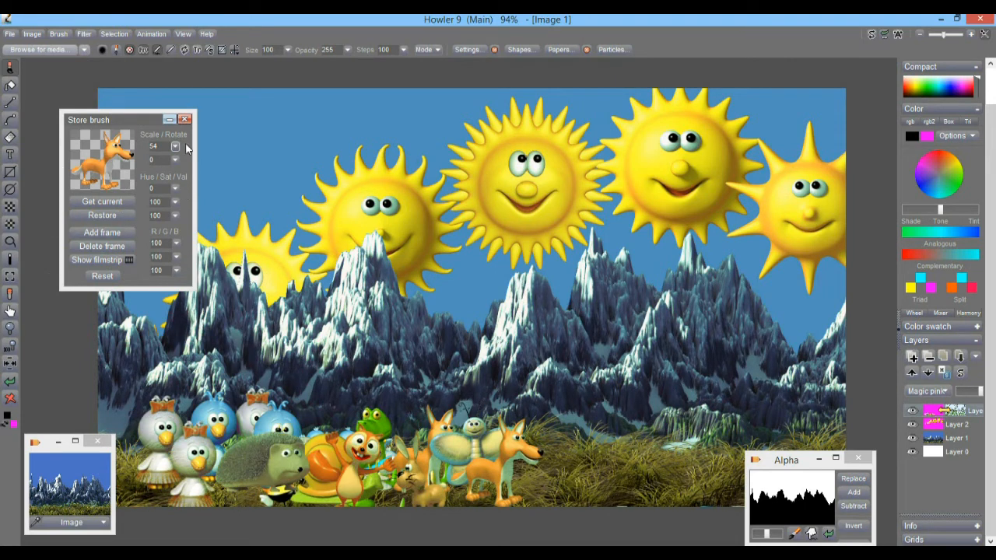
- Set the scale of the stored forest animals brush to 101
{"action": "left_click", "coordinate": [175, 148]}
{"action": "left_click_drag", "start_coordinate": [144, 166], "coordinate": [138, 162]}
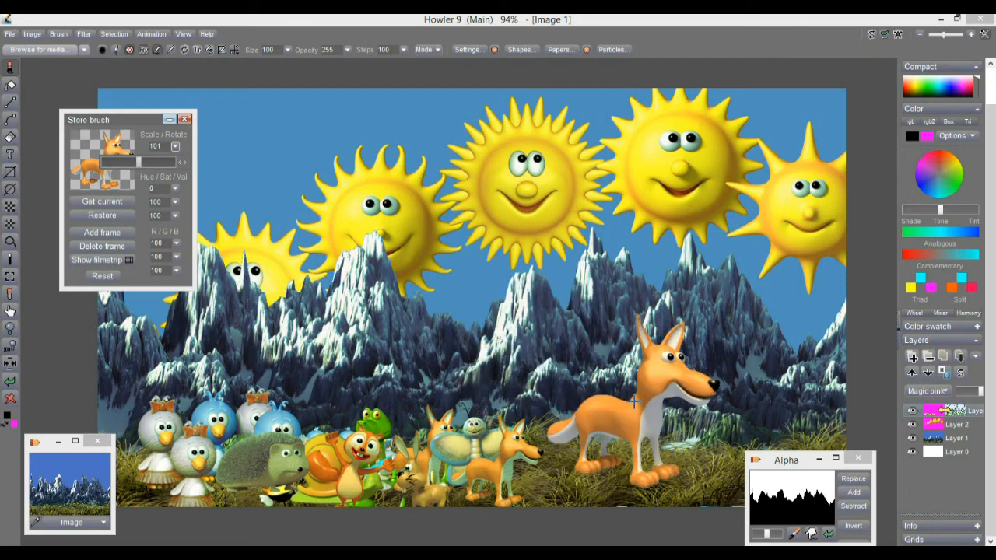
{"action": "left_click", "coordinate": [175, 148]}
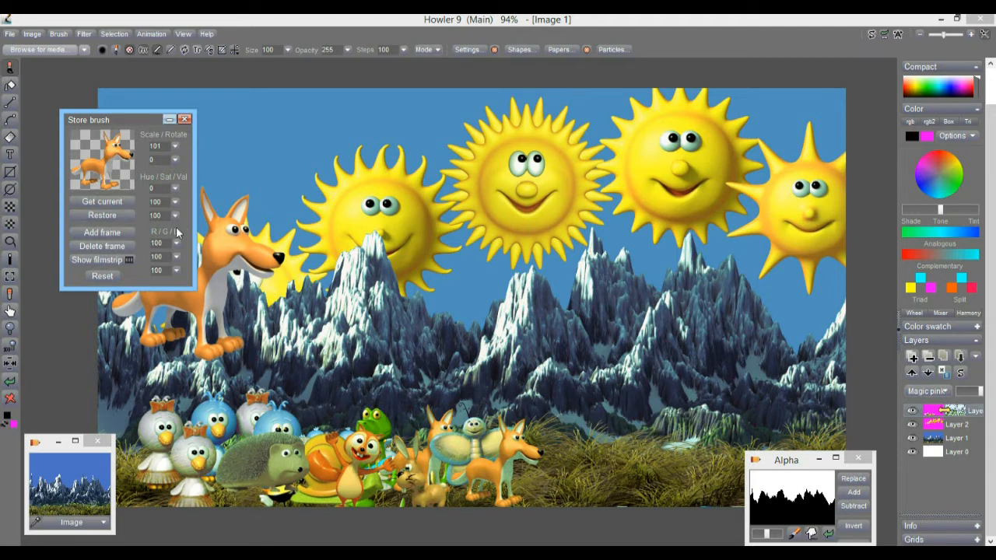
- Choose the Fairies brush from the Stickers media and stamp five fairies over the right part of the grass on Layer 3
{"action": "left_click", "coordinate": [41, 50]}
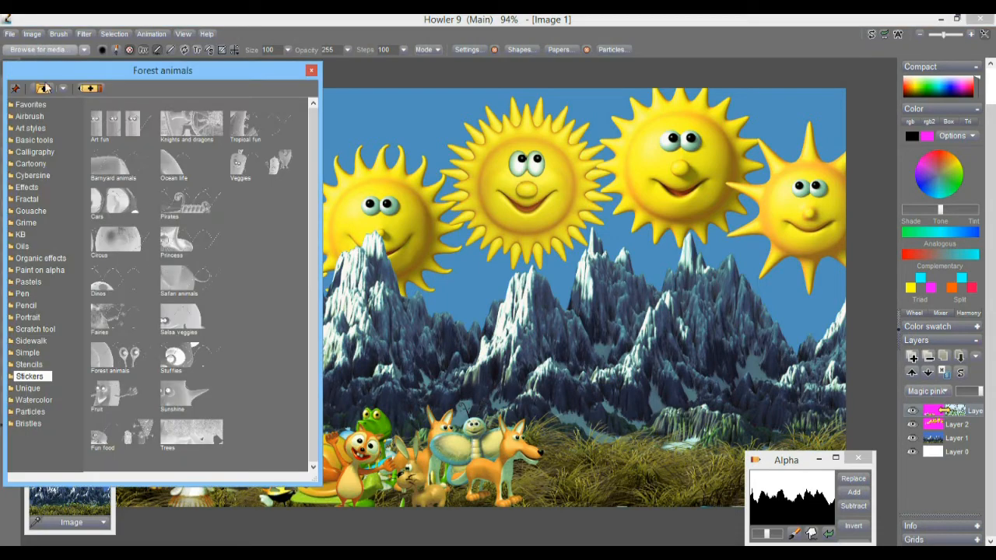
{"action": "left_click", "coordinate": [106, 360]}
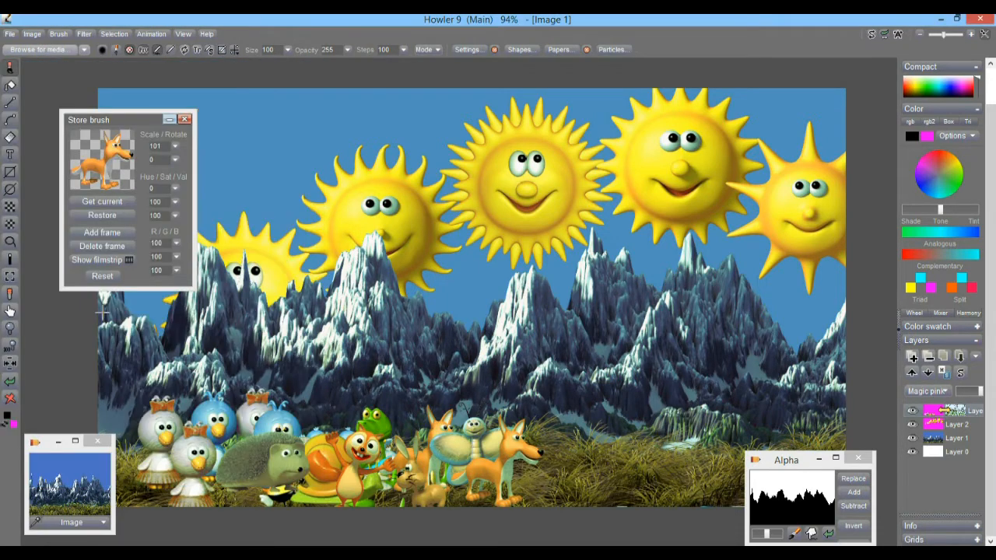
{"action": "left_click", "coordinate": [805, 380]}
{"action": "left_click", "coordinate": [729, 411]}
{"action": "left_click", "coordinate": [633, 460]}
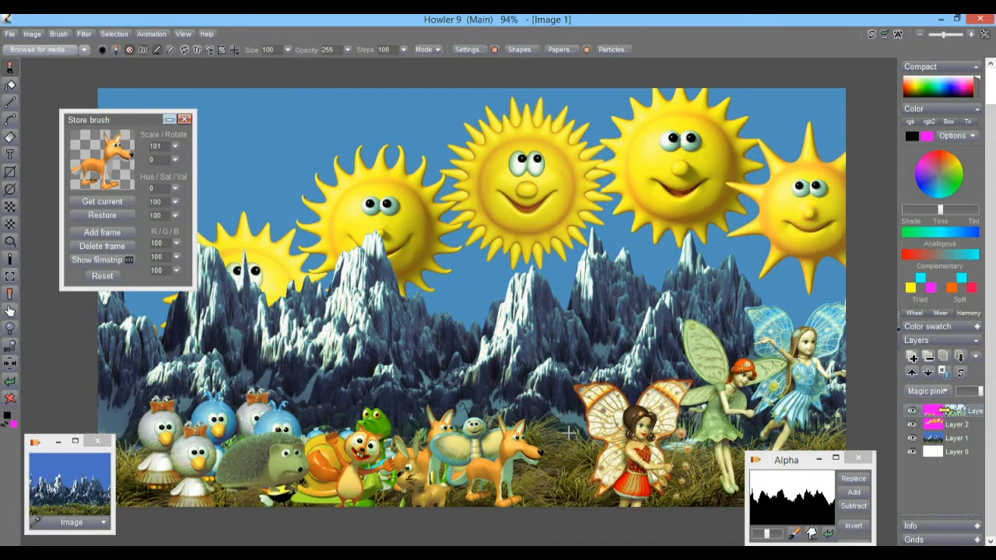
{"action": "left_click", "coordinate": [573, 448]}
{"action": "left_click", "coordinate": [734, 429]}
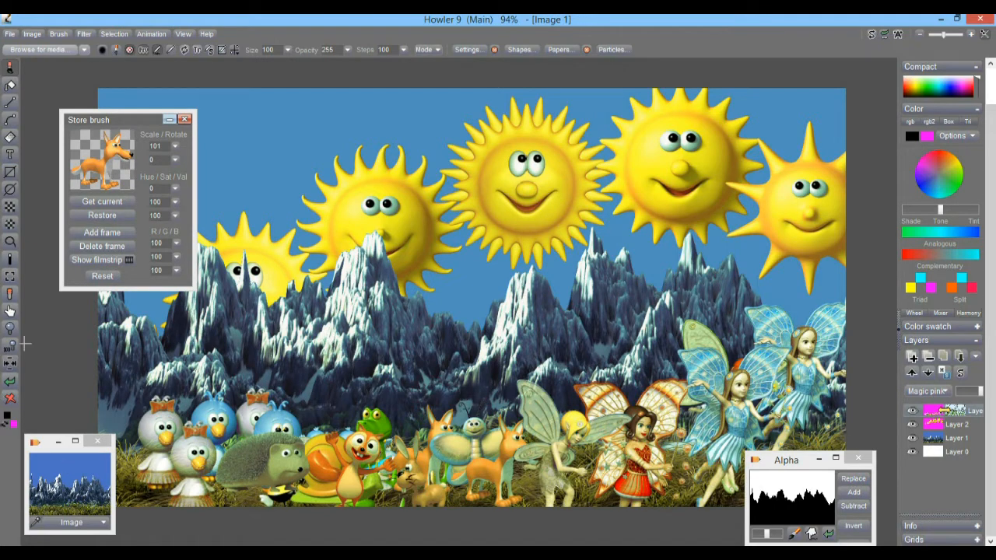
- Undo the fairy stamps on Layer 3, including a further trial trail across the mountains and grass
{"action": "left_click", "coordinate": [12, 382]}
{"action": "mouse_move", "coordinate": [603, 350]}
{"action": "left_mouse_down"}
{"action": "mouse_move", "coordinate": [813, 380]}
{"action": "mouse_move", "coordinate": [360, 398]}
{"action": "mouse_move", "coordinate": [465, 427]}
{"action": "left_mouse_up"}
{"action": "left_click", "coordinate": [11, 380]}
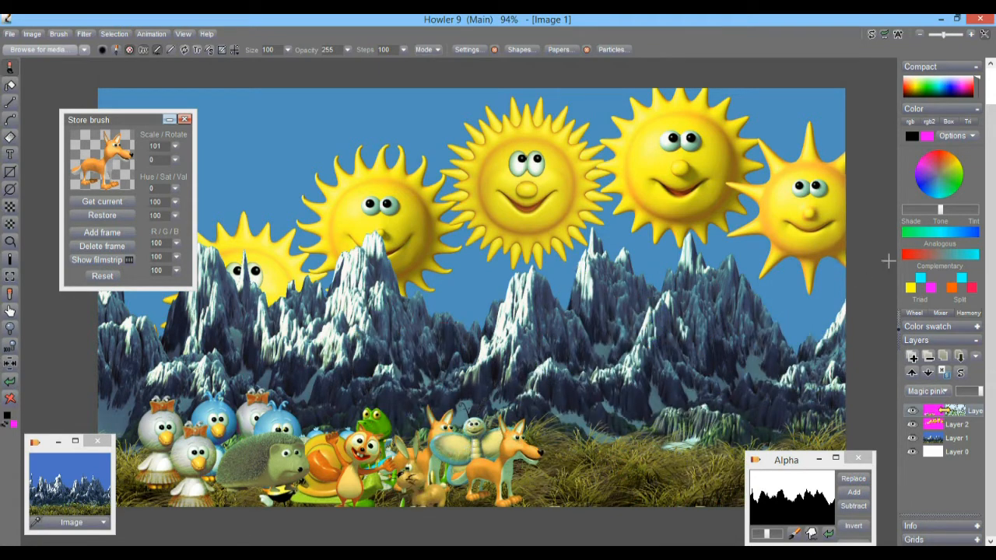
- Add a new layer above Layer 3 and set its blend mode to Magic pink
{"action": "left_click", "coordinate": [915, 358]}
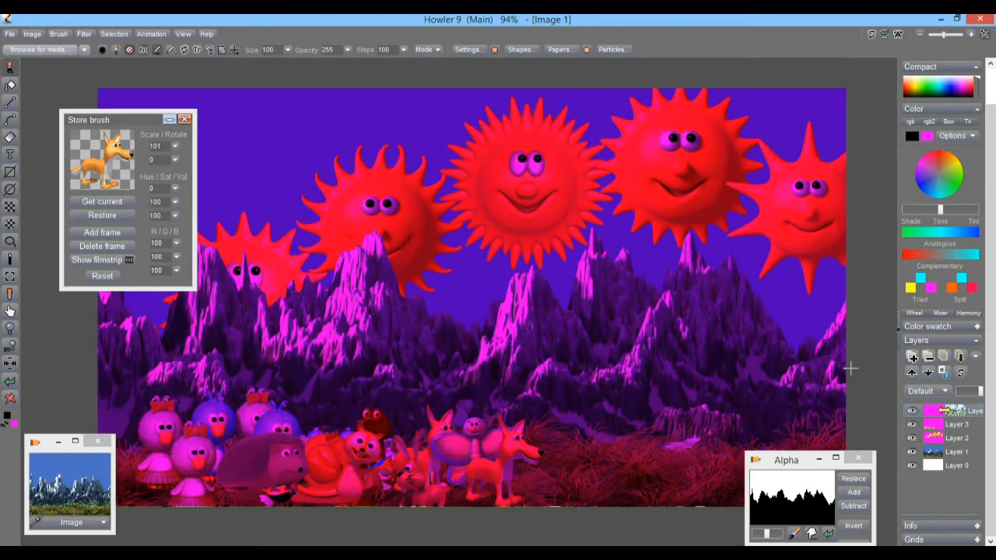
{"action": "left_click", "coordinate": [937, 391]}
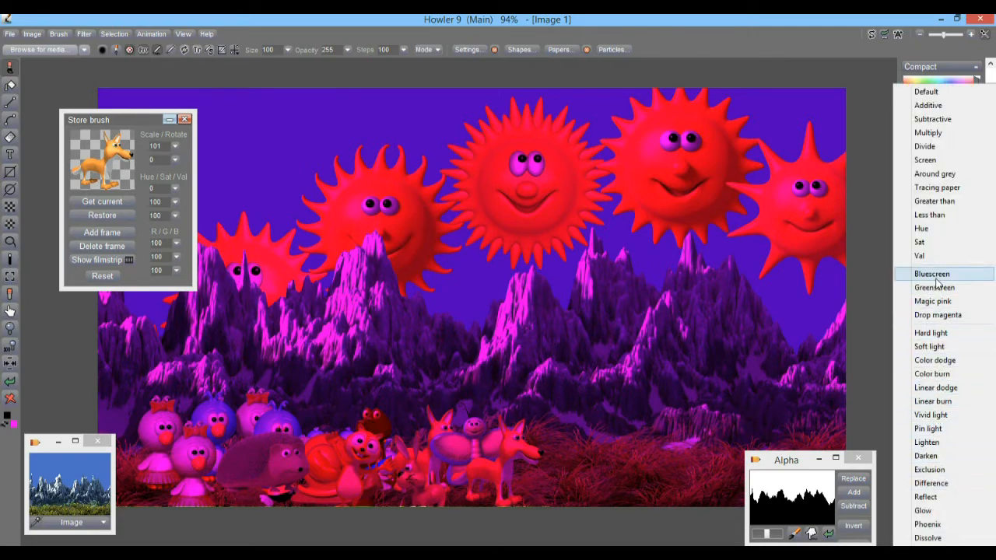
{"action": "left_click", "coordinate": [933, 302]}
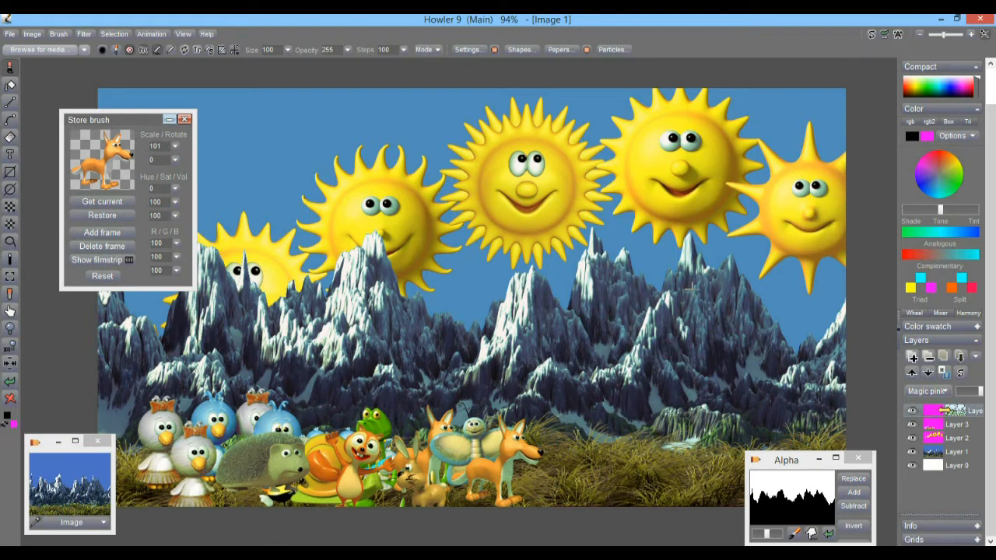
- Try stamping five large fairies over the mountains and grass on Layer 4, and undo them
{"action": "left_click", "coordinate": [692, 289]}
{"action": "left_click", "coordinate": [608, 350]}
{"action": "left_click", "coordinate": [500, 414]}
{"action": "left_click", "coordinate": [666, 374]}
{"action": "left_click", "coordinate": [779, 388]}
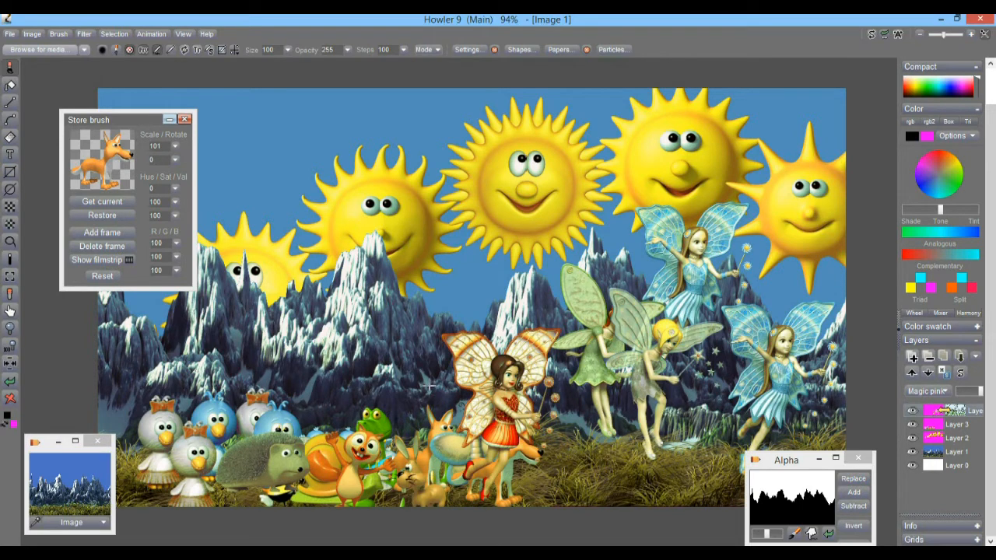
{"action": "left_click", "coordinate": [8, 382]}
- Stamp nine fairies on Layer 4, spread over the suns, mountains and grass in the middle and right of the scene
{"action": "left_click", "coordinate": [473, 281]}
{"action": "left_click", "coordinate": [576, 205]}
{"action": "left_click", "coordinate": [688, 258]}
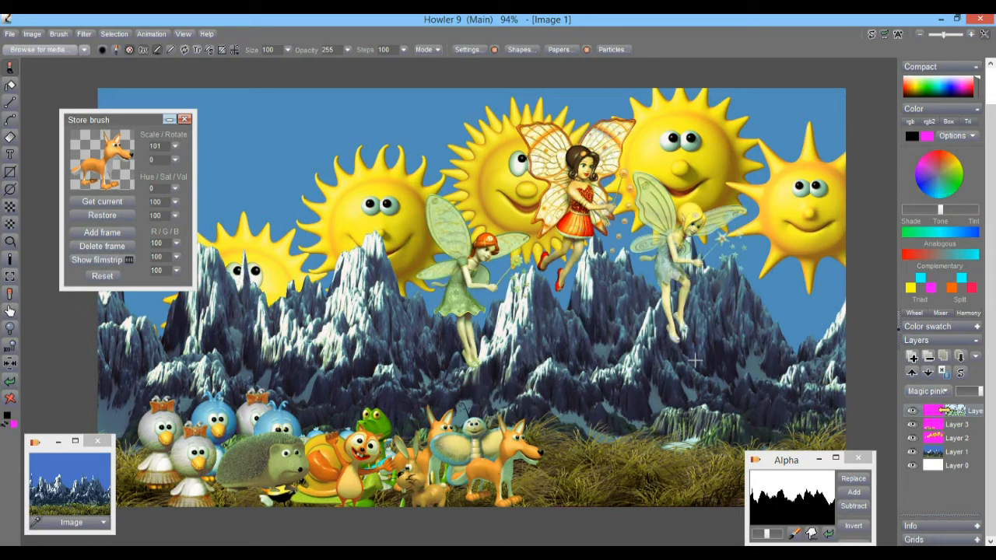
{"action": "left_click", "coordinate": [672, 396]}
{"action": "left_click", "coordinate": [517, 359]}
{"action": "left_click", "coordinate": [353, 339]}
{"action": "left_click", "coordinate": [331, 401]}
{"action": "left_click", "coordinate": [495, 435]}
{"action": "left_click", "coordinate": [654, 460]}
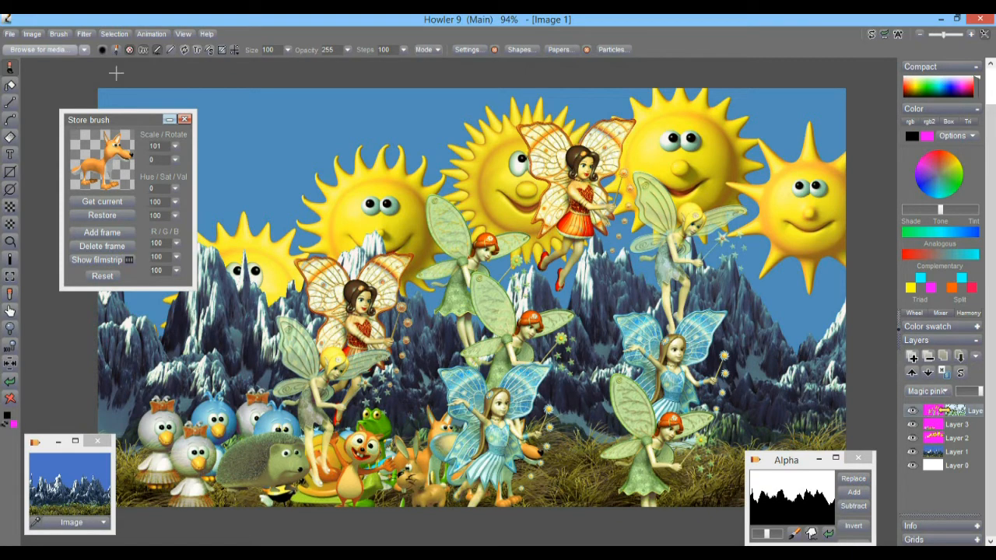
- Store and manage a copy of the fairies brush, and keep it minimized beside the minimized forest animals brush
{"action": "left_click", "coordinate": [168, 119]}
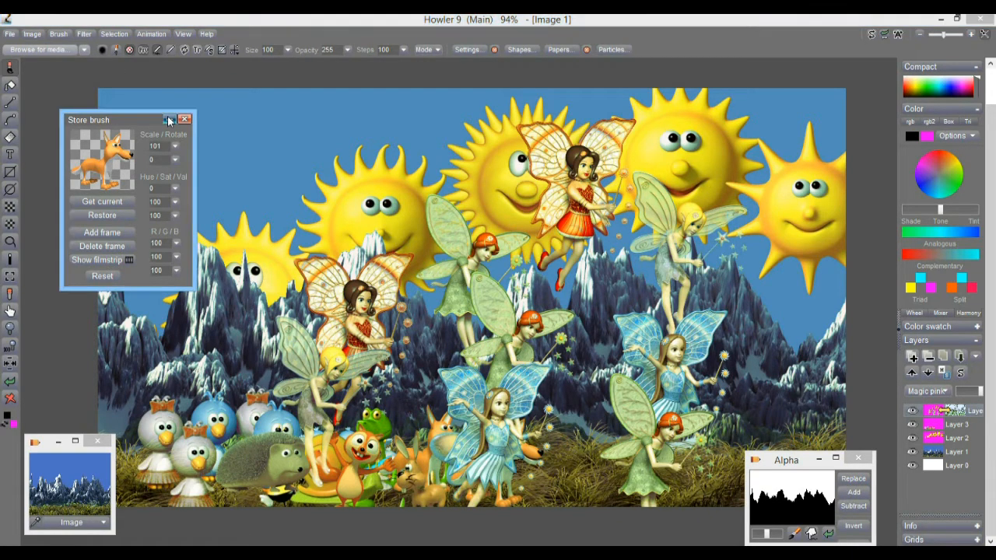
{"action": "left_click", "coordinate": [59, 34]}
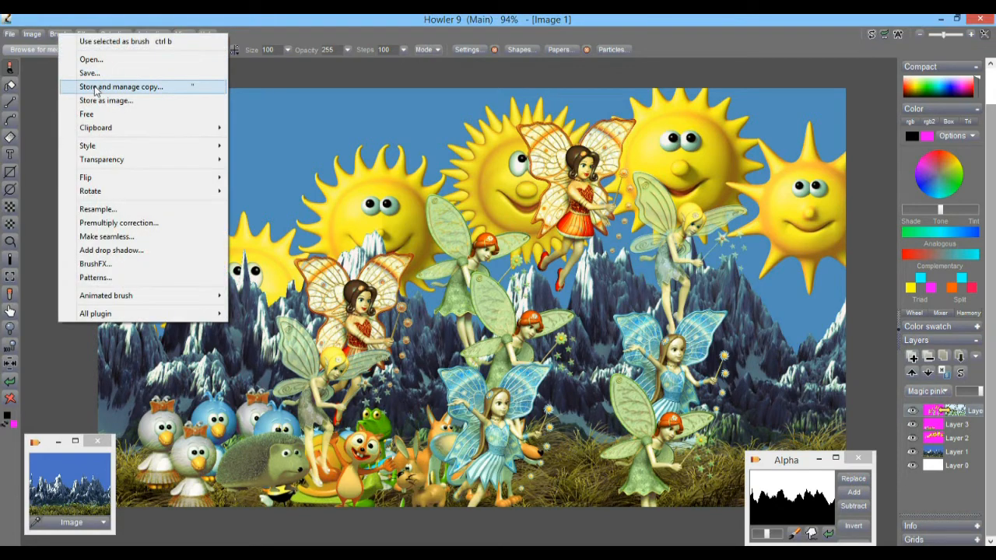
{"action": "left_click", "coordinate": [121, 87]}
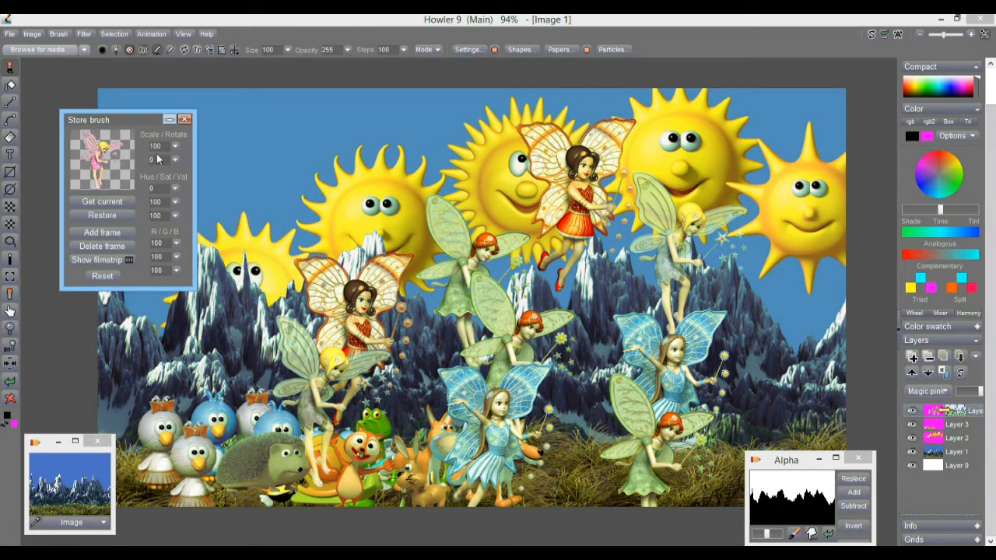
{"action": "left_click", "coordinate": [169, 119]}
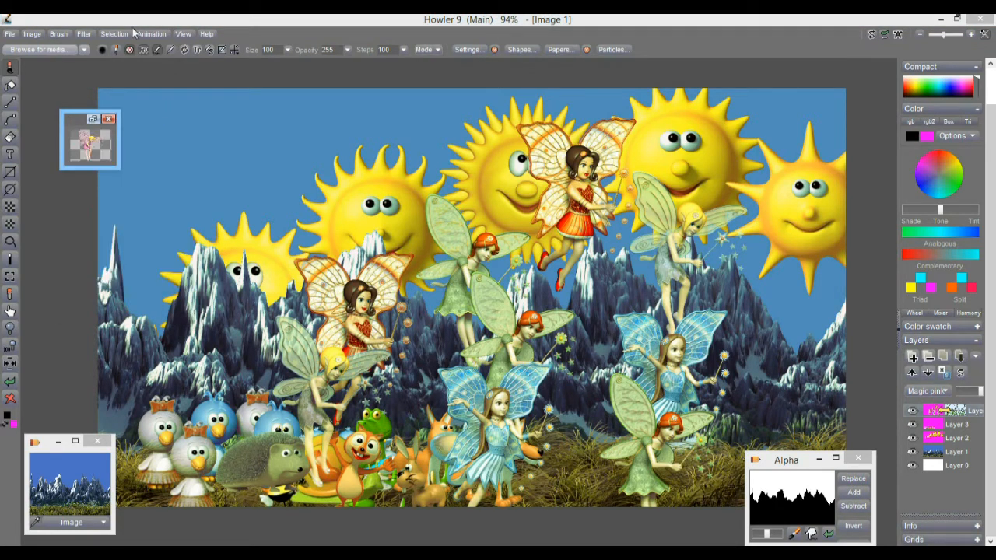
{"action": "left_click_drag", "start_coordinate": [77, 125], "coordinate": [43, 165]}
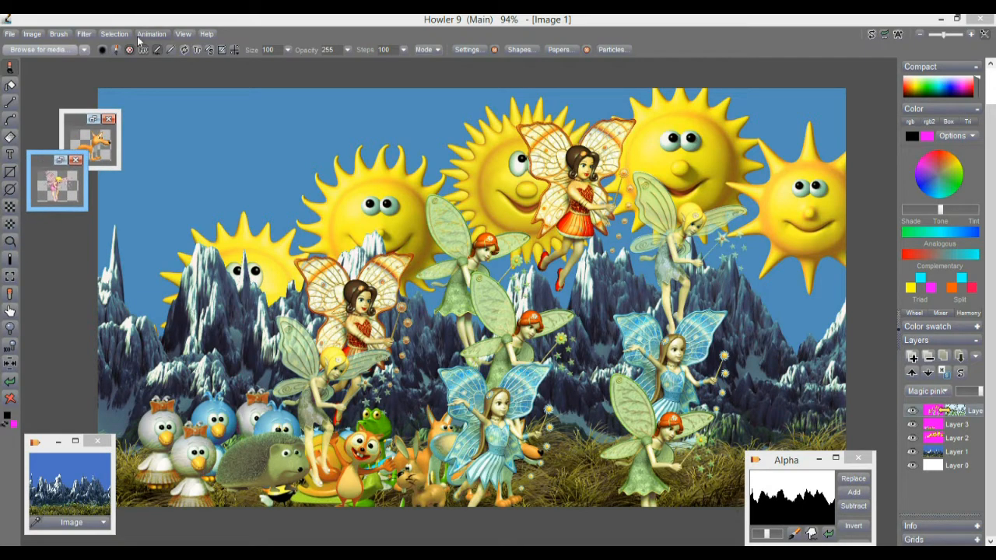
- Shift the pixels of Layer 4 by 75 in X and -35 in Y
{"action": "left_click", "coordinate": [85, 34]}
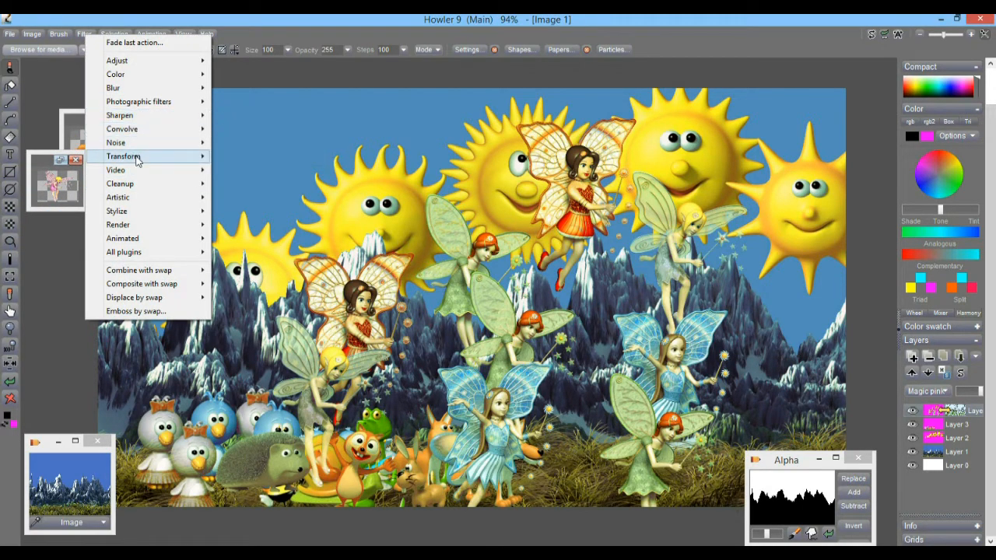
{"action": "mouse_move", "coordinate": [159, 158]}
{"action": "left_click", "coordinate": [263, 172]}
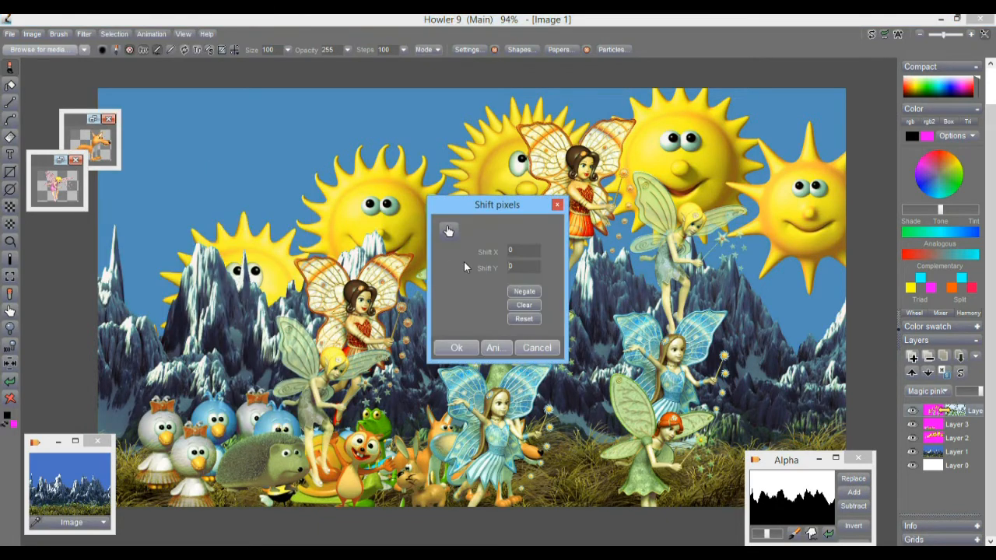
{"action": "mouse_move", "coordinate": [449, 229]}
{"action": "left_mouse_down"}
{"action": "mouse_move", "coordinate": [509, 215]}
{"action": "mouse_move", "coordinate": [467, 228]}
{"action": "mouse_move", "coordinate": [507, 227]}
{"action": "mouse_move", "coordinate": [447, 229]}
{"action": "mouse_move", "coordinate": [175, 141]}
{"action": "mouse_move", "coordinate": [509, 229]}
{"action": "mouse_move", "coordinate": [503, 220]}
{"action": "mouse_move", "coordinate": [451, 230]}
{"action": "left_mouse_up"}
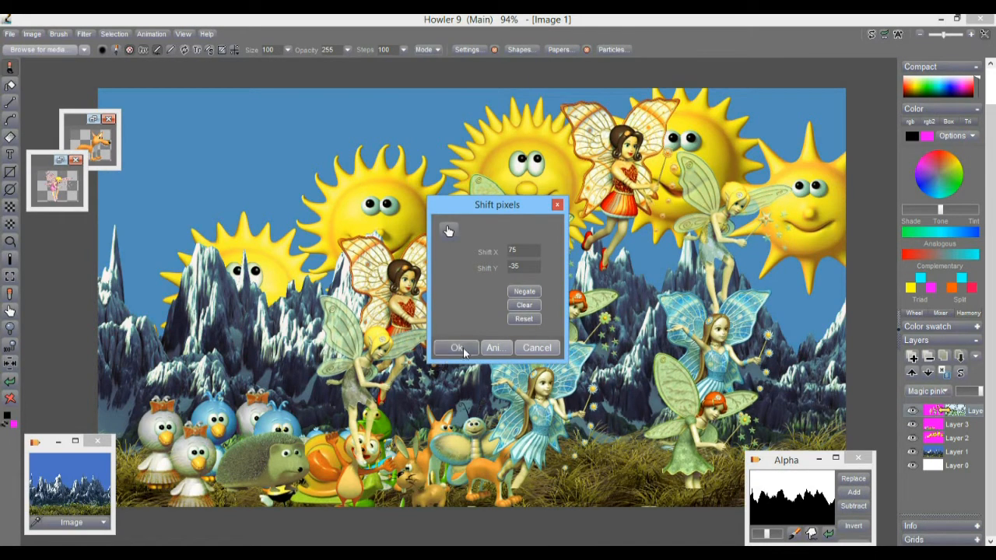
{"action": "left_click", "coordinate": [456, 348]}
- Toggle the visibility of Layers 3, 2 and 1 to check what each contributes to the scene
{"action": "left_click", "coordinate": [912, 425]}
{"action": "left_click", "coordinate": [913, 426]}
{"action": "left_click", "coordinate": [913, 426]}
{"action": "left_click", "coordinate": [912, 426]}
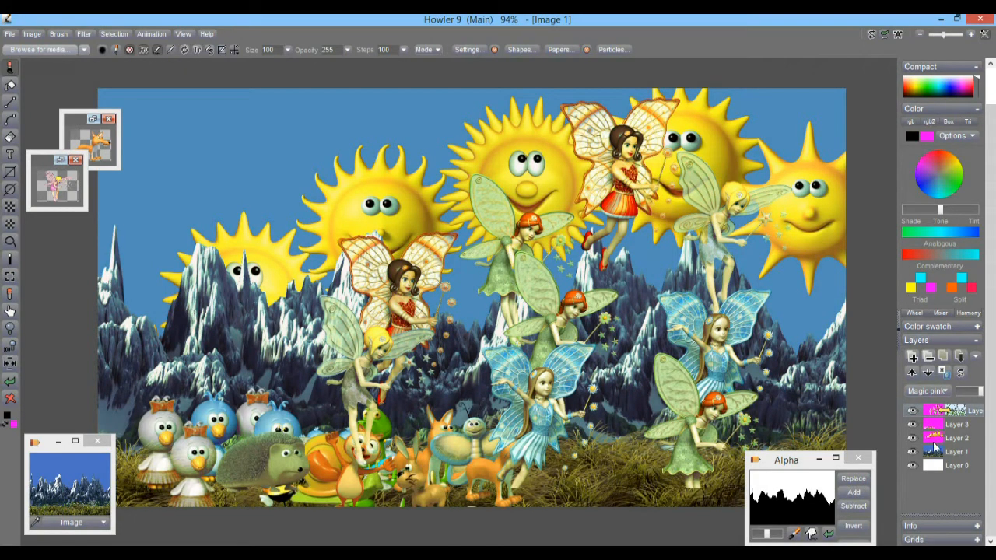
{"action": "left_click", "coordinate": [913, 439]}
{"action": "left_click", "coordinate": [913, 438]}
{"action": "left_click", "coordinate": [913, 453]}
- Try the Transform filter on Layer 4 with a slightly larger scale in an enlarged preview, and cancel it
{"action": "left_click", "coordinate": [82, 35]}
{"action": "mouse_move", "coordinate": [117, 154]}
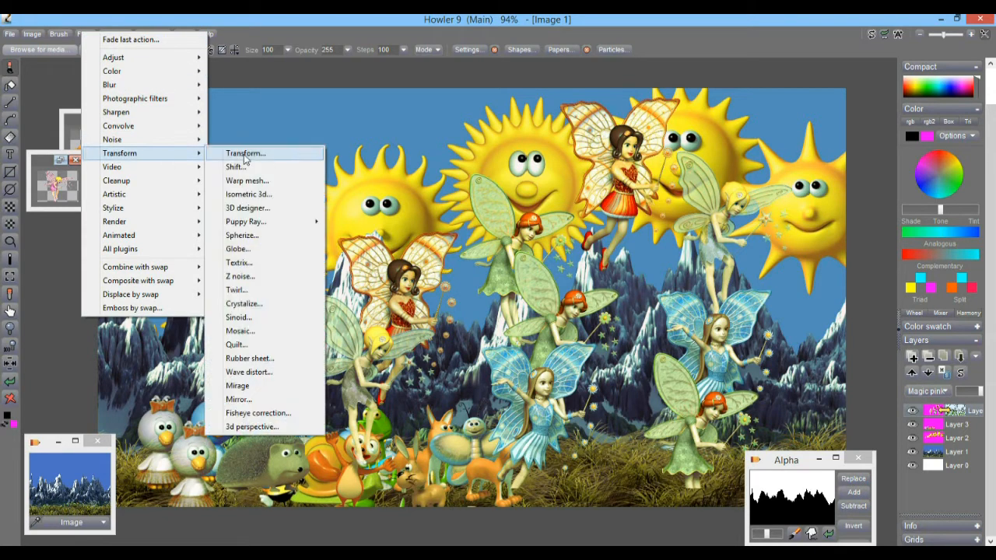
{"action": "left_click", "coordinate": [246, 154]}
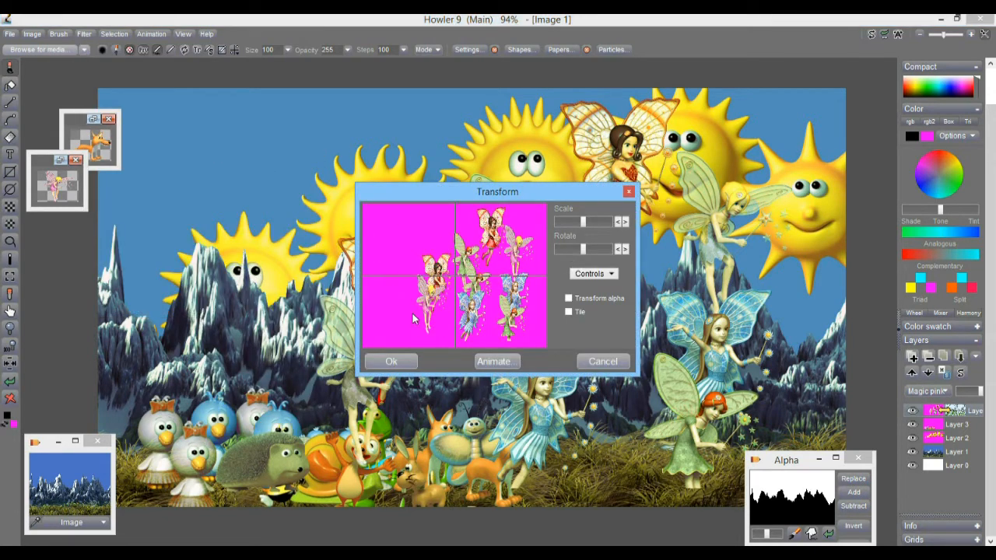
{"action": "left_click_drag", "start_coordinate": [355, 378], "coordinate": [247, 427]}
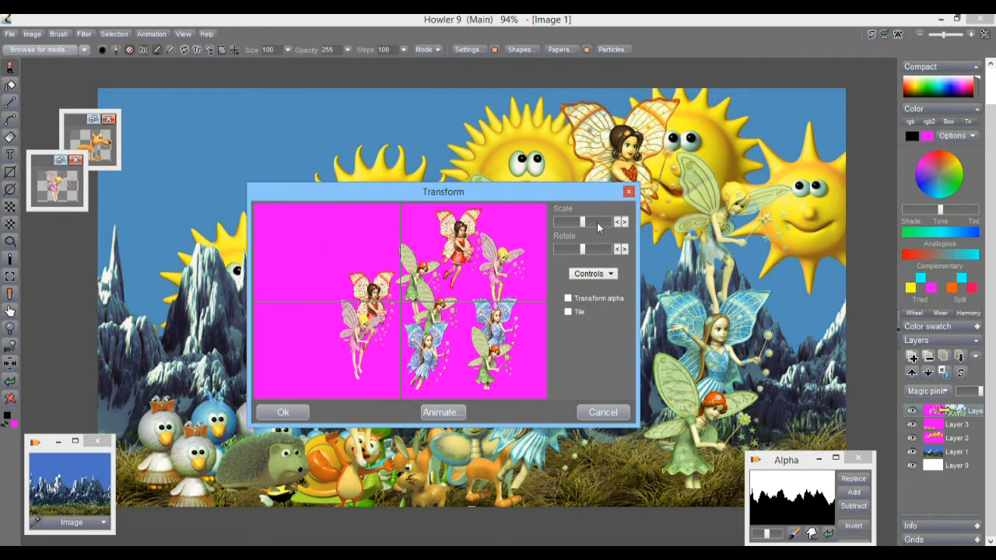
{"action": "mouse_move", "coordinate": [583, 222]}
{"action": "left_mouse_down"}
{"action": "mouse_move", "coordinate": [597, 224]}
{"action": "mouse_move", "coordinate": [585, 227]}
{"action": "left_mouse_up"}
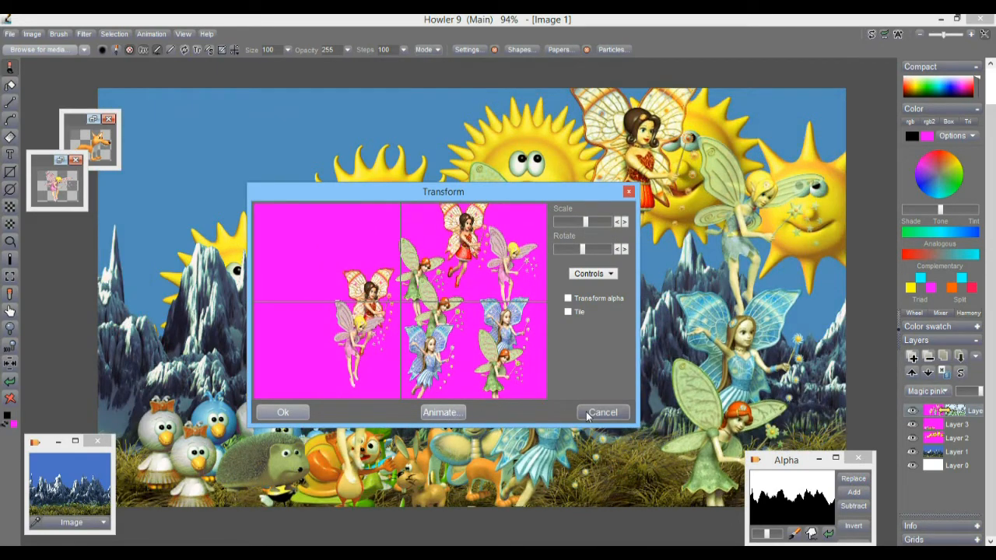
{"action": "left_click", "coordinate": [592, 411]}
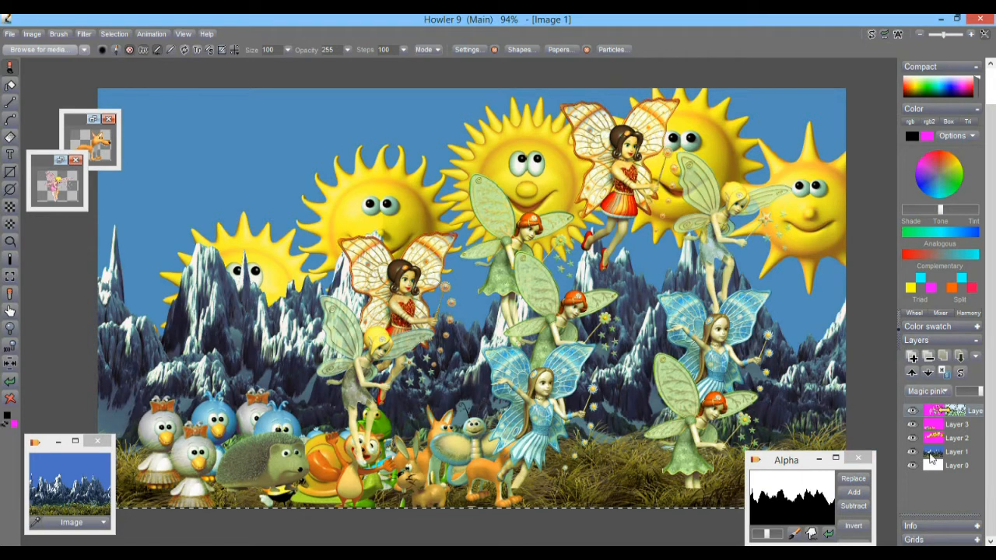
- Make Layer 1 active, try the Transform filter with a smaller scale, Tile and a rotation, and cancel it
{"action": "left_click", "coordinate": [928, 453]}
{"action": "left_click", "coordinate": [912, 452]}
{"action": "left_click", "coordinate": [913, 451]}
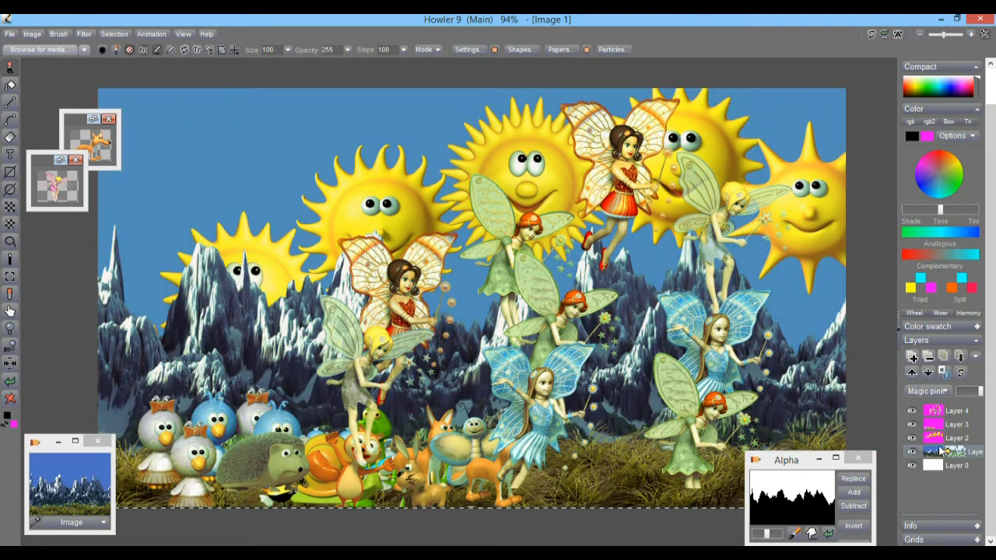
{"action": "left_click", "coordinate": [81, 34]}
{"action": "mouse_move", "coordinate": [137, 158]}
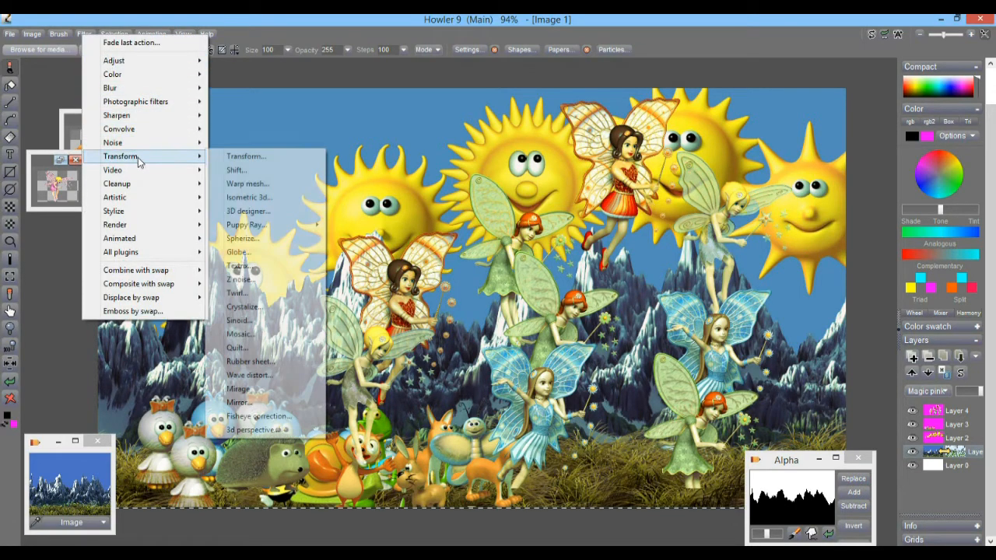
{"action": "left_click", "coordinate": [266, 161]}
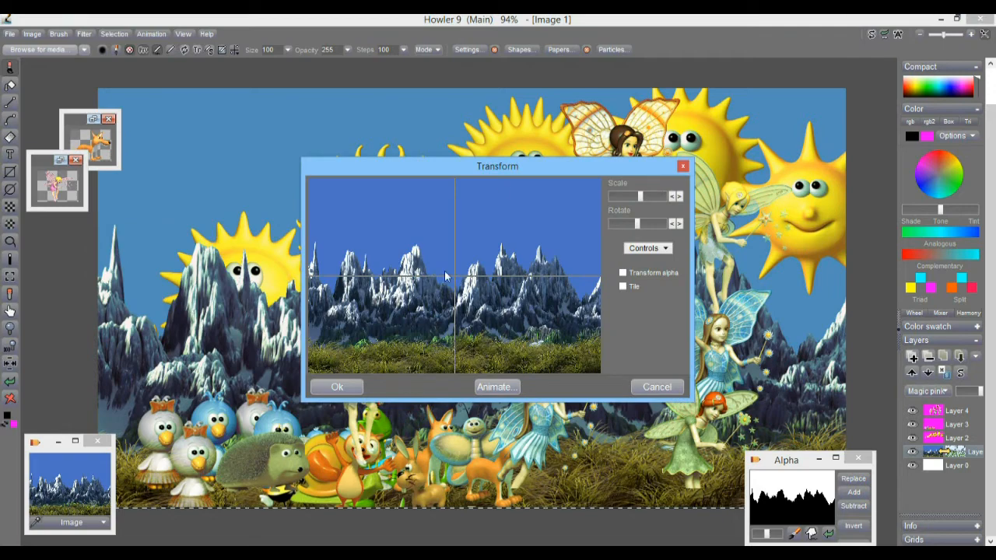
{"action": "left_click_drag", "start_coordinate": [643, 196], "coordinate": [623, 199]}
{"action": "left_click", "coordinate": [626, 286]}
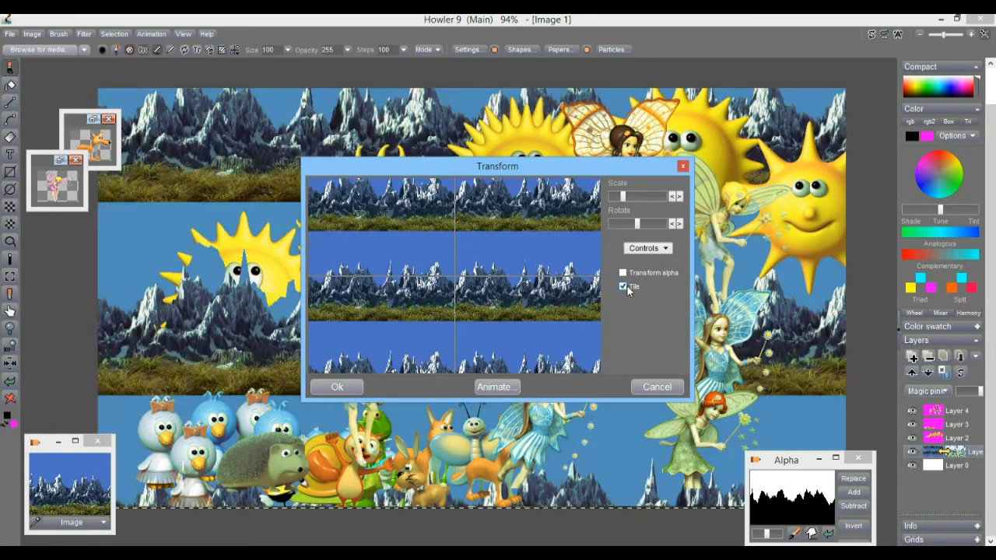
{"action": "left_click_drag", "start_coordinate": [644, 225], "coordinate": [641, 224]}
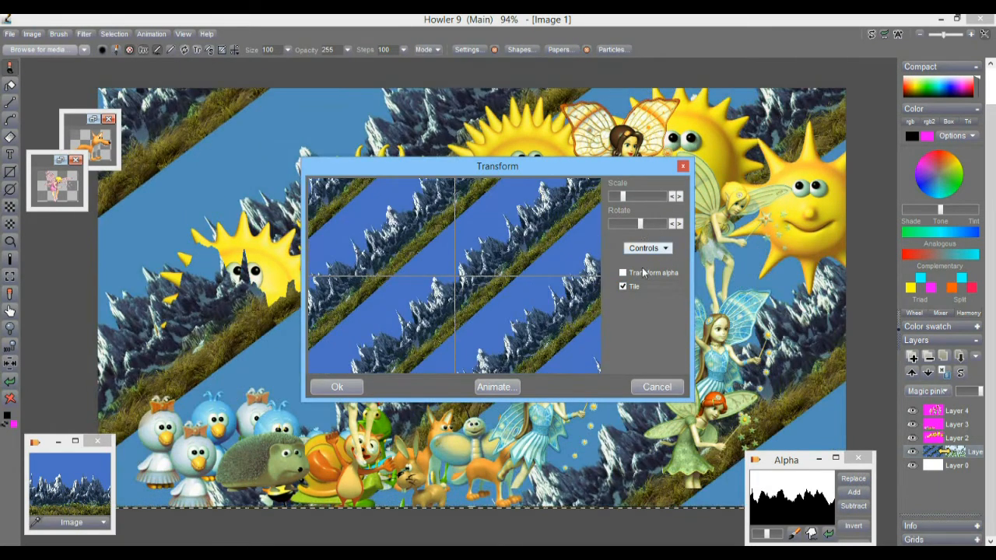
{"action": "left_click", "coordinate": [655, 386]}
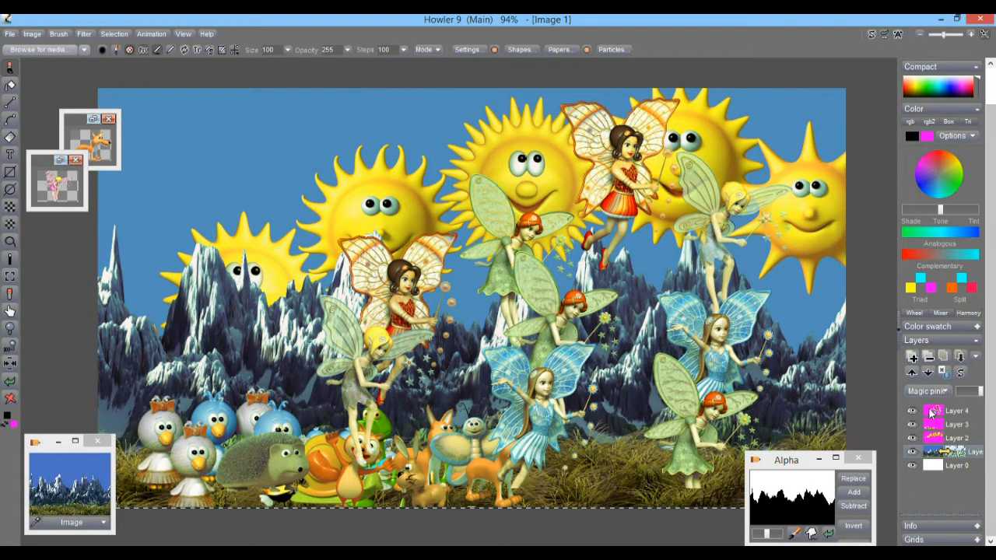
- Make Layer 4 active and permanently merge it with Layer 3
{"action": "left_click", "coordinate": [933, 413]}
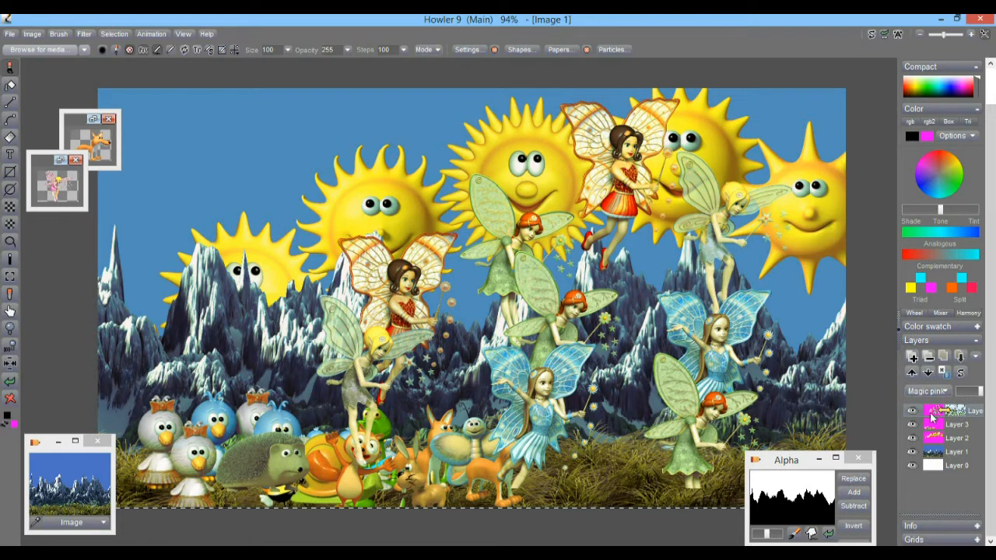
{"action": "left_click", "coordinate": [962, 357]}
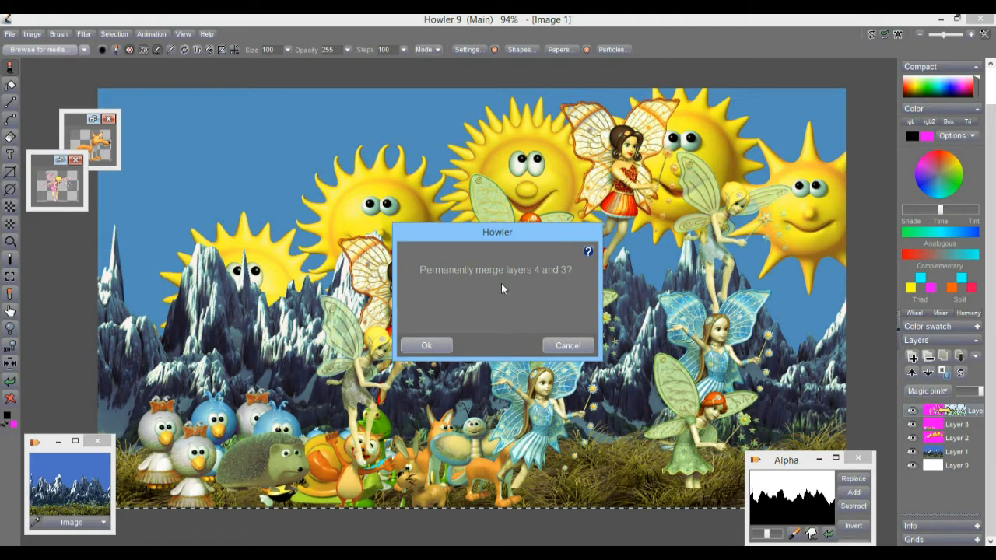
{"action": "left_click", "coordinate": [428, 347]}
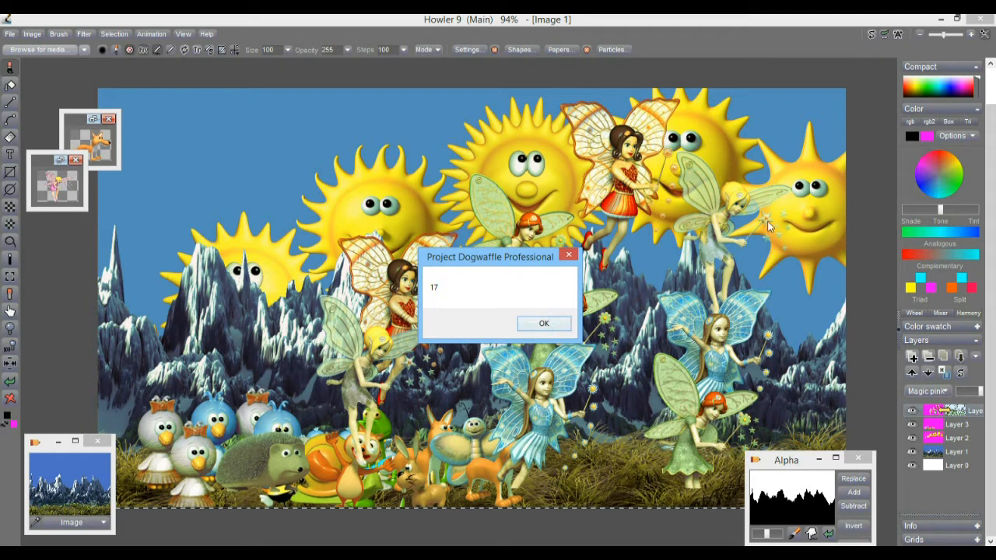
{"action": "left_click", "coordinate": [558, 325]}
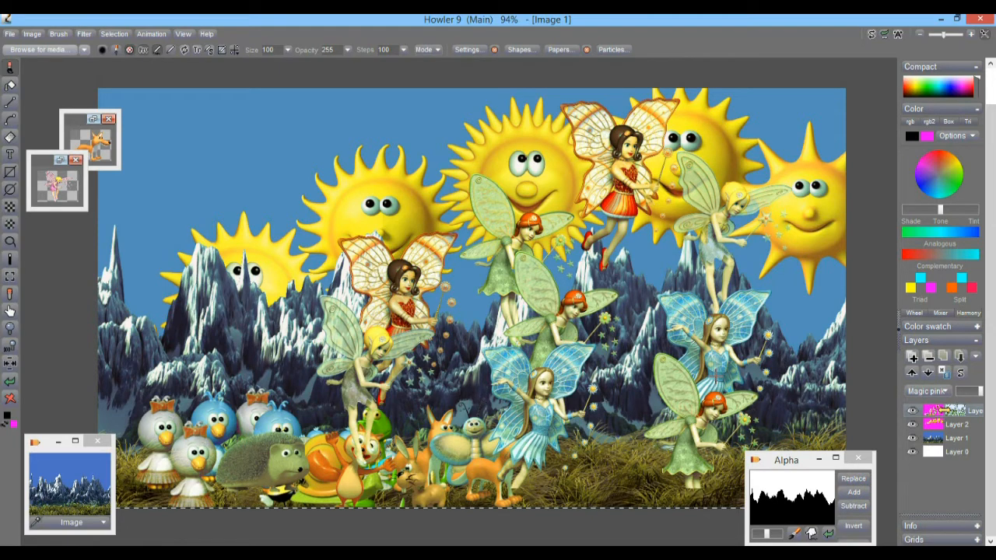
{"action": "left_click", "coordinate": [935, 393]}
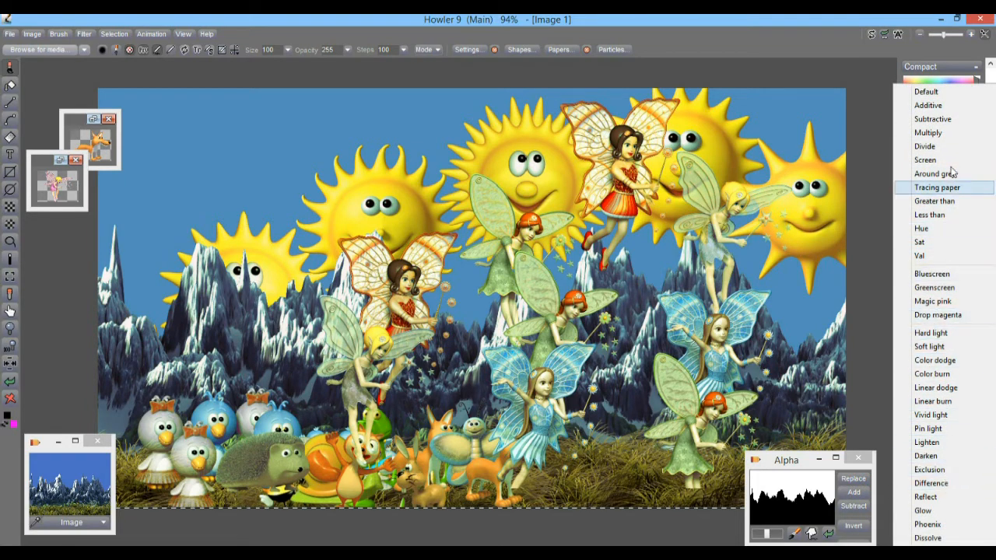
{"action": "left_click", "coordinate": [773, 16]}
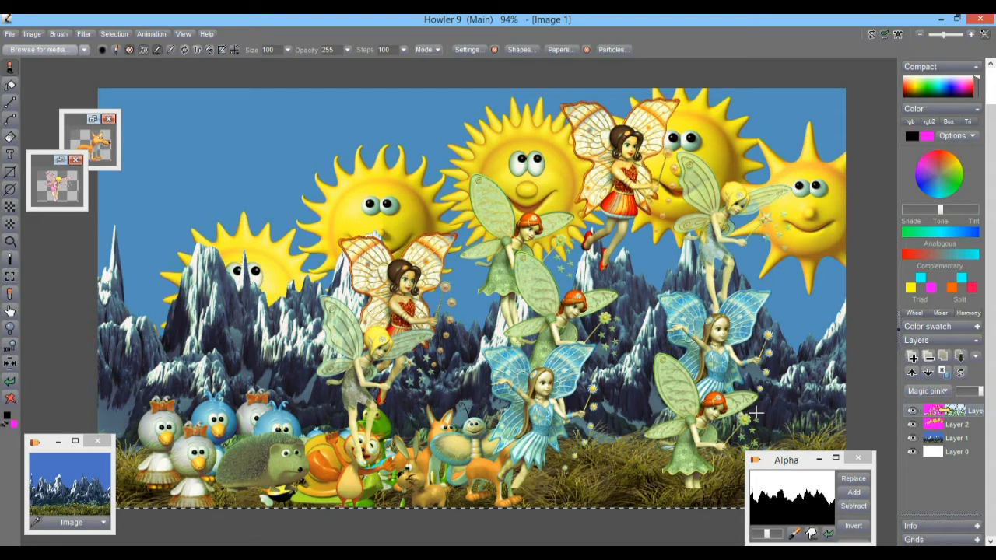
- Make Layer 2 active, and hide the merged Layer 3 and the suns on Layer 2
{"action": "left_click_drag", "start_coordinate": [938, 412], "coordinate": [941, 428]}
{"action": "left_click", "coordinate": [913, 412]}
{"action": "left_click", "coordinate": [913, 412]}
{"action": "left_click", "coordinate": [913, 411]}
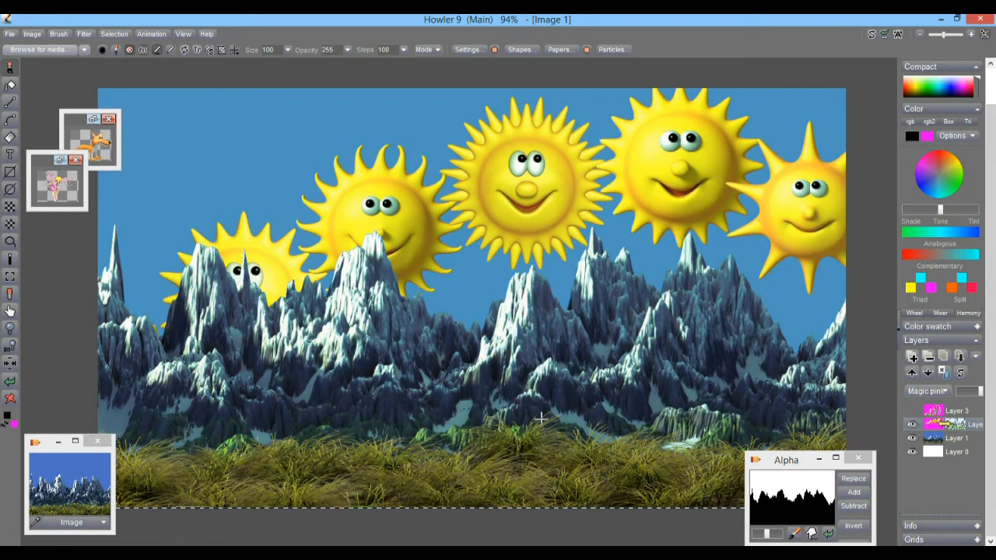
{"action": "left_click", "coordinate": [913, 426]}
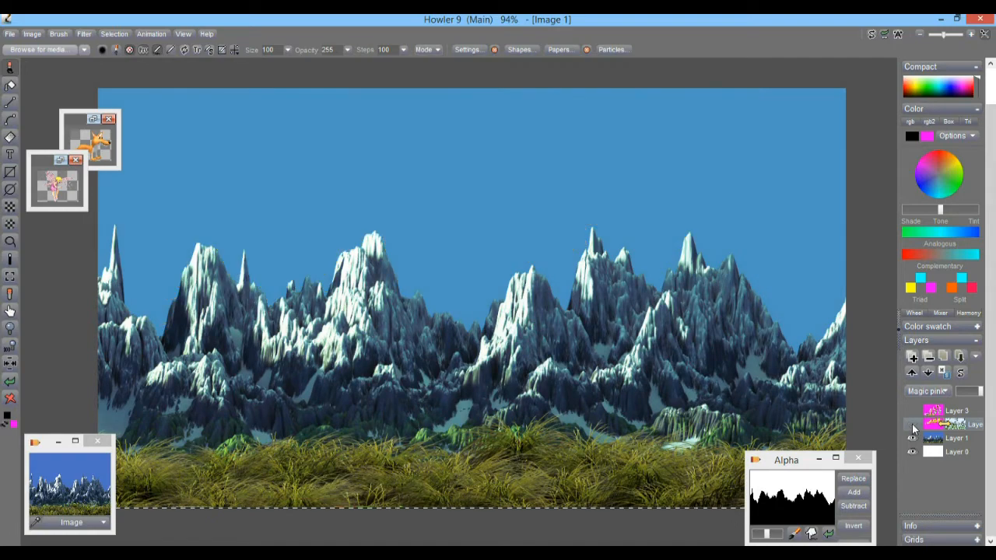
- Show the merged Layer 3 with the animals and fairies, and the suns on Layer 2
{"action": "left_click", "coordinate": [914, 413]}
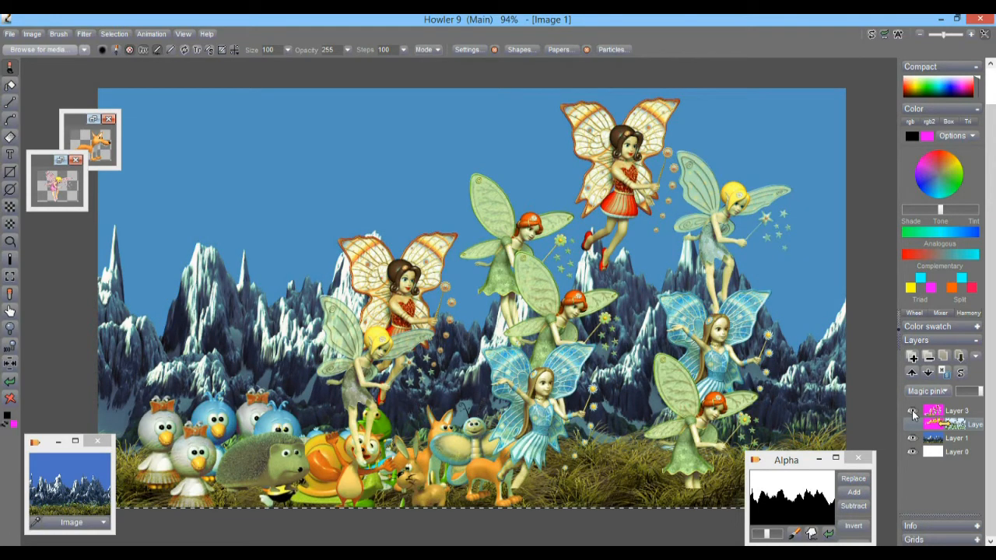
{"action": "left_click", "coordinate": [913, 412]}
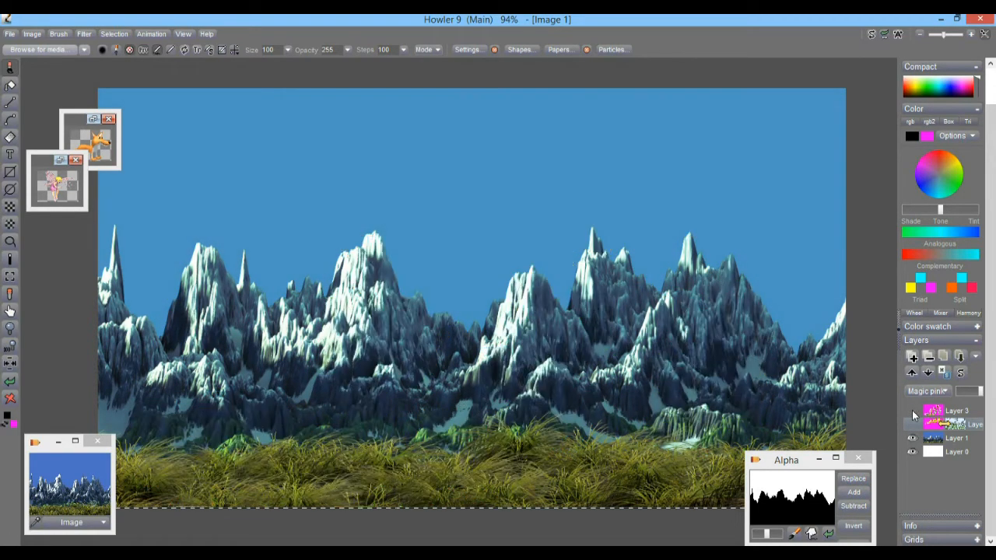
{"action": "left_click", "coordinate": [913, 412]}
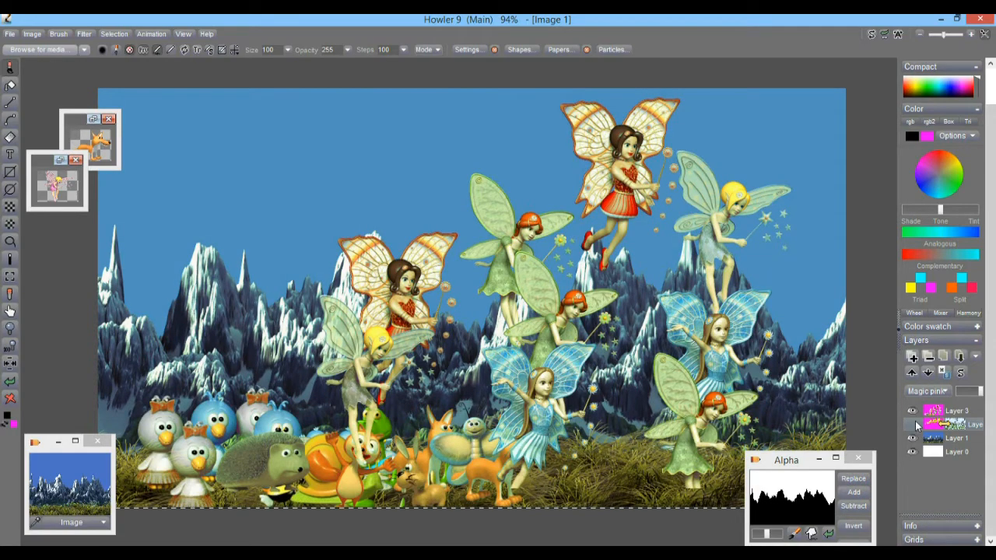
{"action": "left_click", "coordinate": [914, 425]}
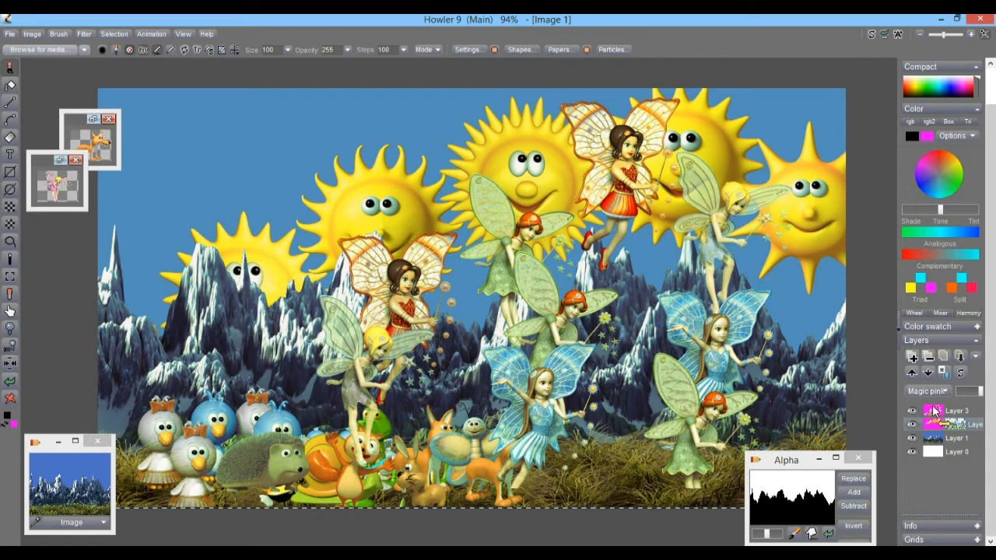
- Toggle Layer 3's visibility, leaving it hidden, and switch the active layer to Layer 1 and back to Layer 2
{"action": "left_click_drag", "start_coordinate": [916, 426], "coordinate": [934, 436]}
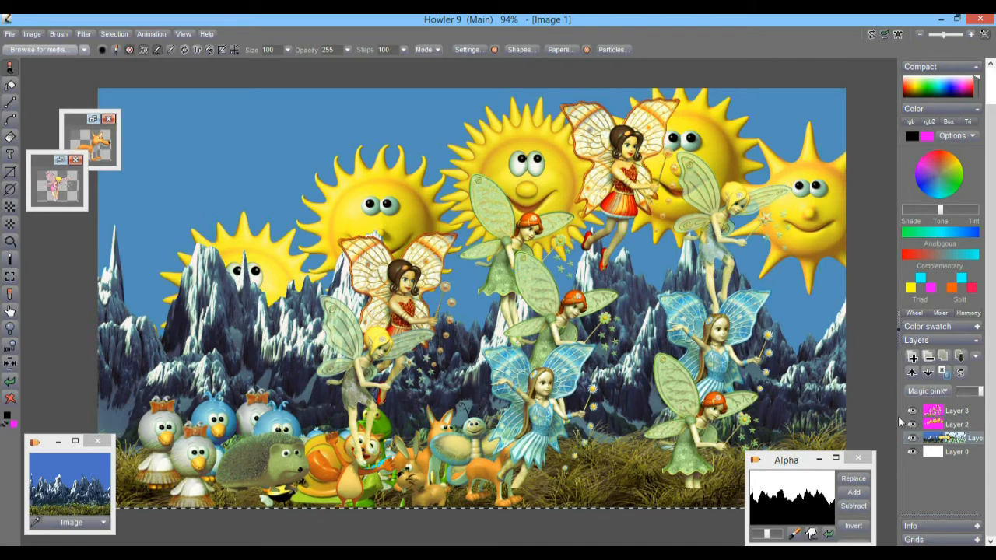
{"action": "left_click", "coordinate": [912, 413]}
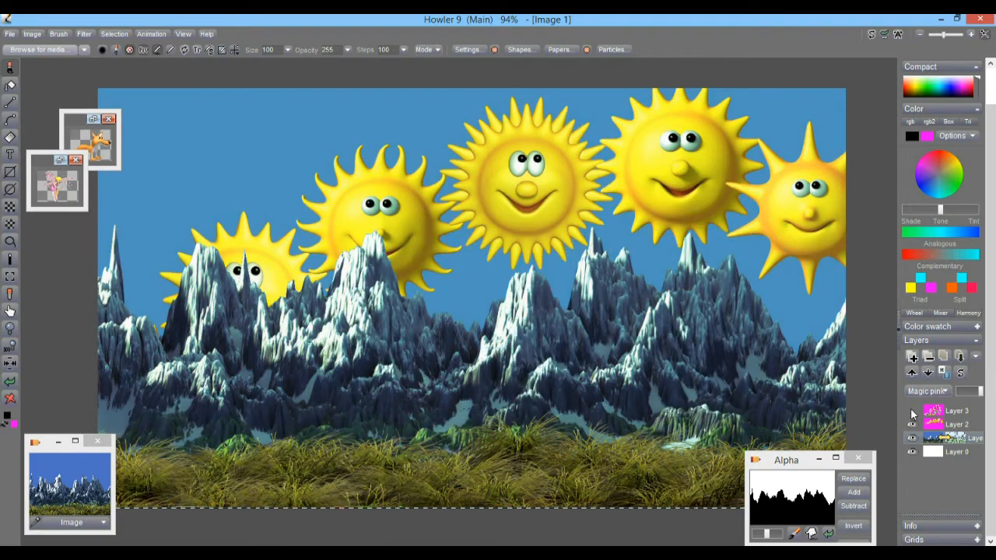
{"action": "left_click", "coordinate": [912, 412]}
{"action": "left_click", "coordinate": [912, 412]}
{"action": "left_click_drag", "start_coordinate": [938, 438], "coordinate": [943, 430]}
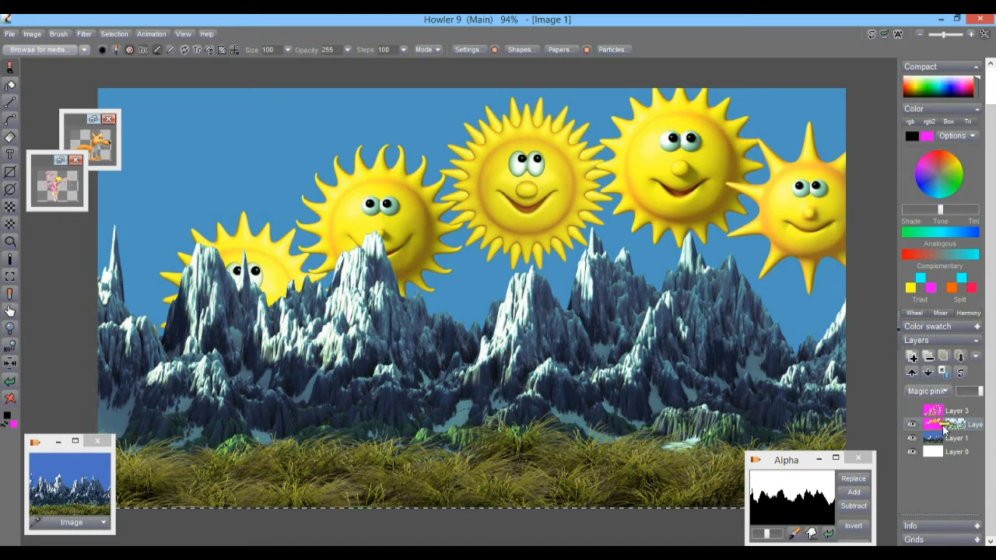
- Switch Layer 2 and Layer 1 off and on in turn to check what each one contains
{"action": "left_click", "coordinate": [912, 426]}
{"action": "left_click", "coordinate": [912, 426]}
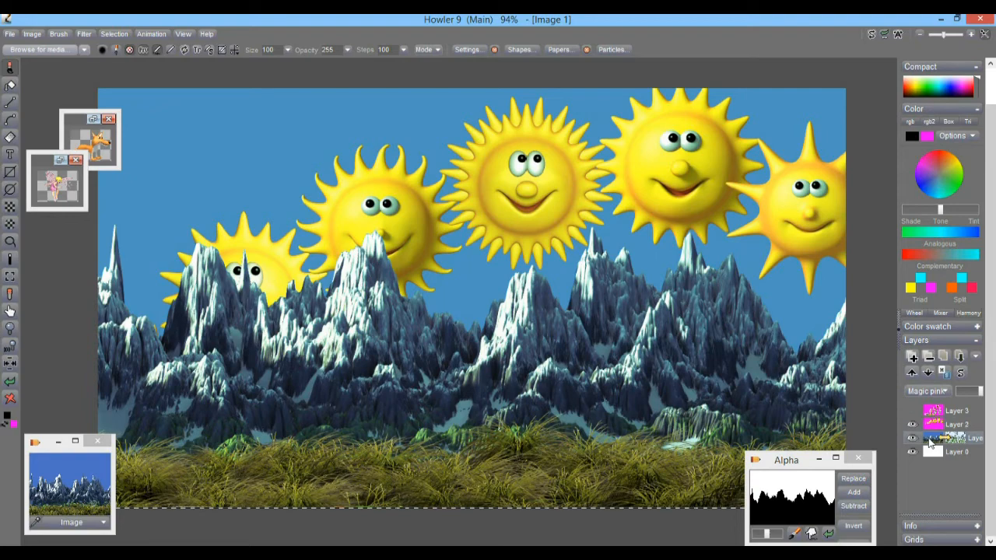
{"action": "left_click", "coordinate": [914, 440]}
{"action": "left_click", "coordinate": [914, 440]}
- Make Layer 2 active and permanently merge it with Layer 1
{"action": "left_click_drag", "start_coordinate": [961, 442], "coordinate": [938, 427]}
{"action": "left_click", "coordinate": [961, 356]}
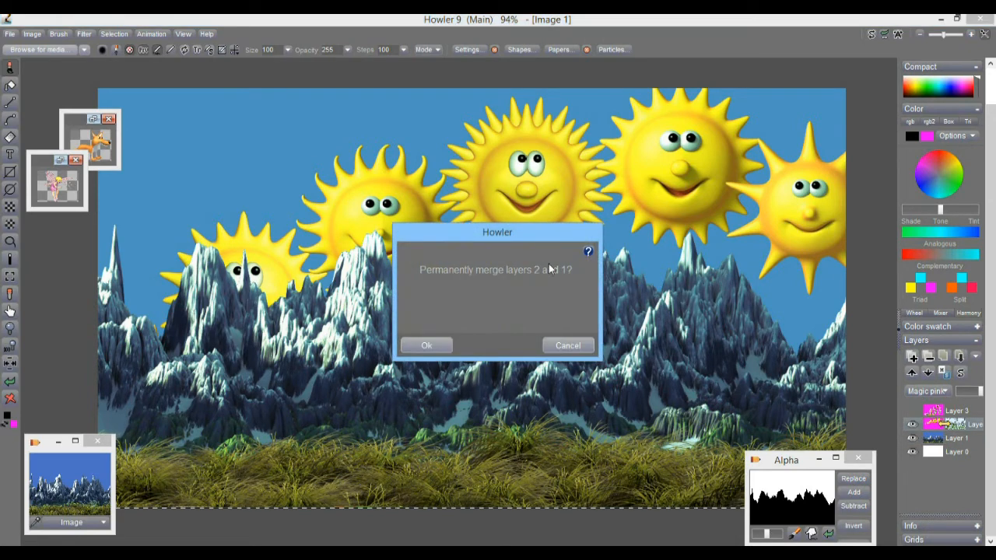
{"action": "left_click", "coordinate": [433, 341]}
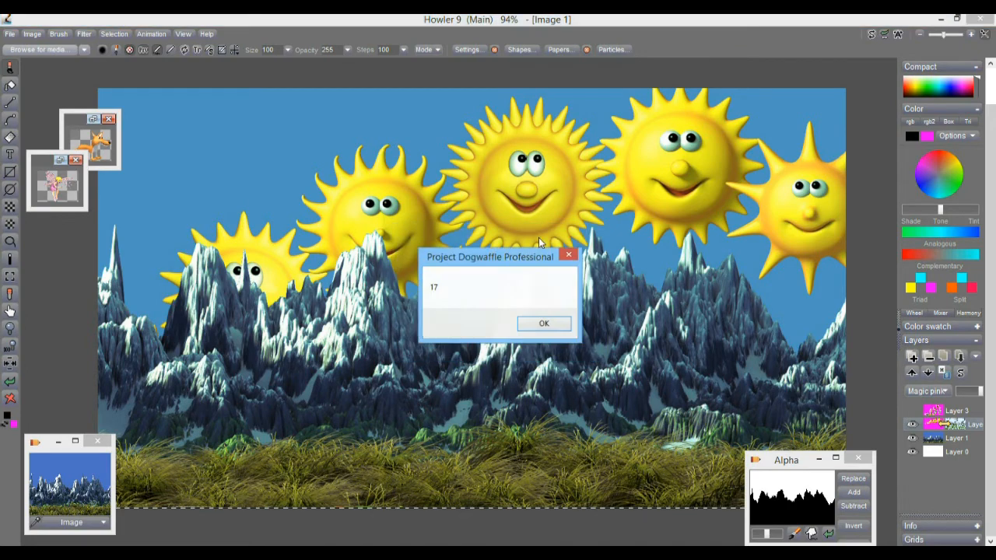
{"action": "left_click", "coordinate": [543, 324]}
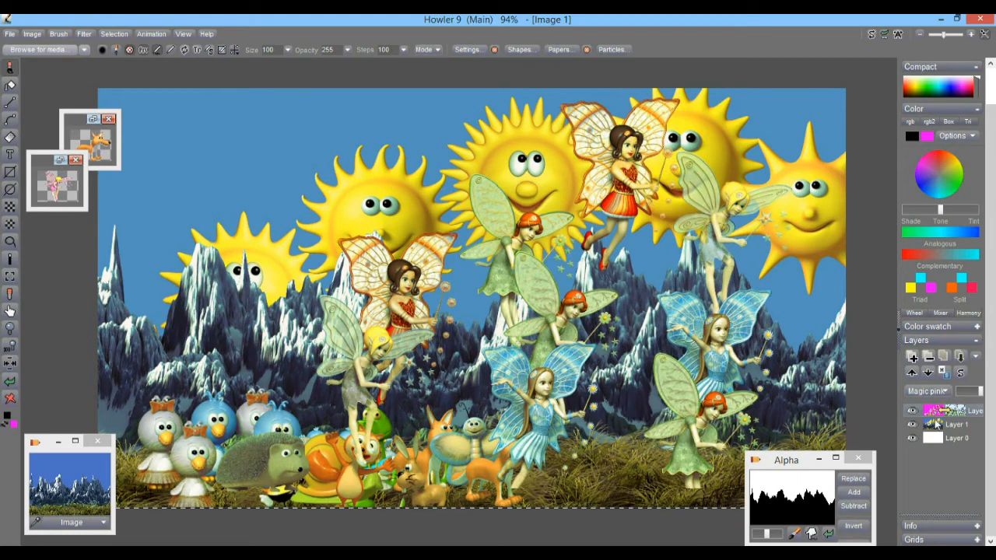
- Switch the animals and fairies layer and the merged Layer 1 off and on in turn to check their contents
{"action": "left_click", "coordinate": [912, 411]}
{"action": "left_click", "coordinate": [912, 411]}
{"action": "left_click", "coordinate": [912, 411]}
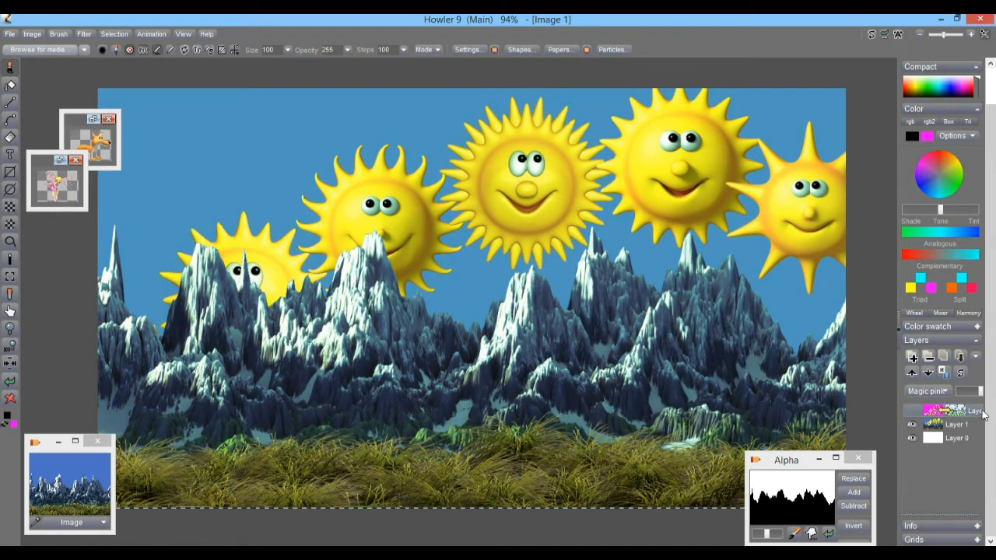
{"action": "left_click", "coordinate": [912, 425]}
{"action": "left_click", "coordinate": [912, 425]}
{"action": "left_click", "coordinate": [916, 412]}
{"action": "left_click", "coordinate": [916, 426]}
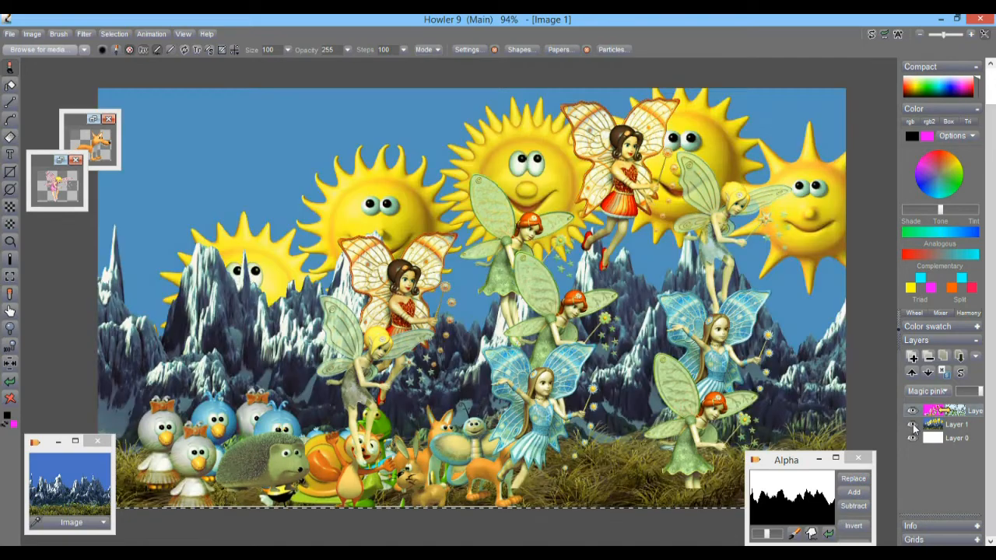
{"action": "left_click", "coordinate": [912, 424]}
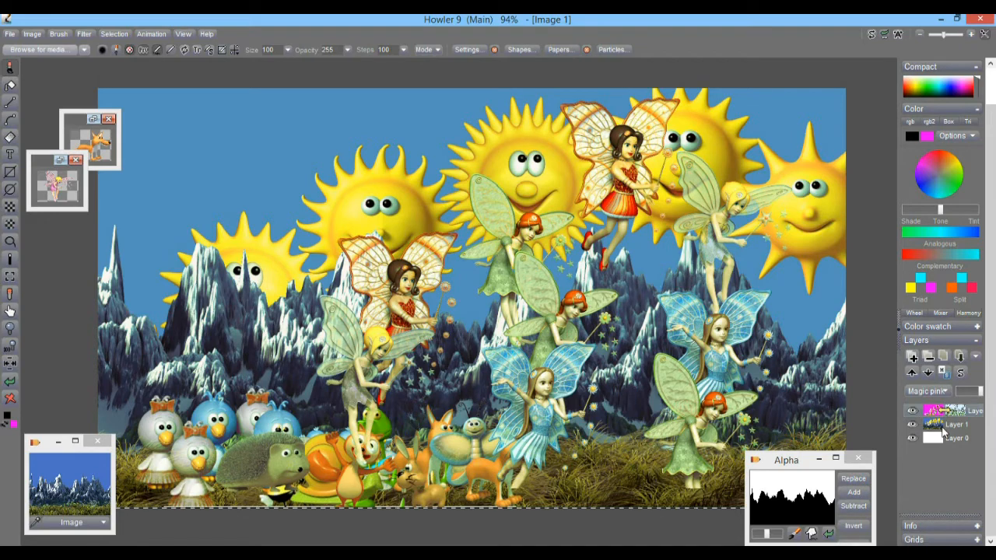
- Flatten all layers of the image into a single layer
{"action": "left_click", "coordinate": [948, 357]}
{"action": "left_click", "coordinate": [402, 349]}
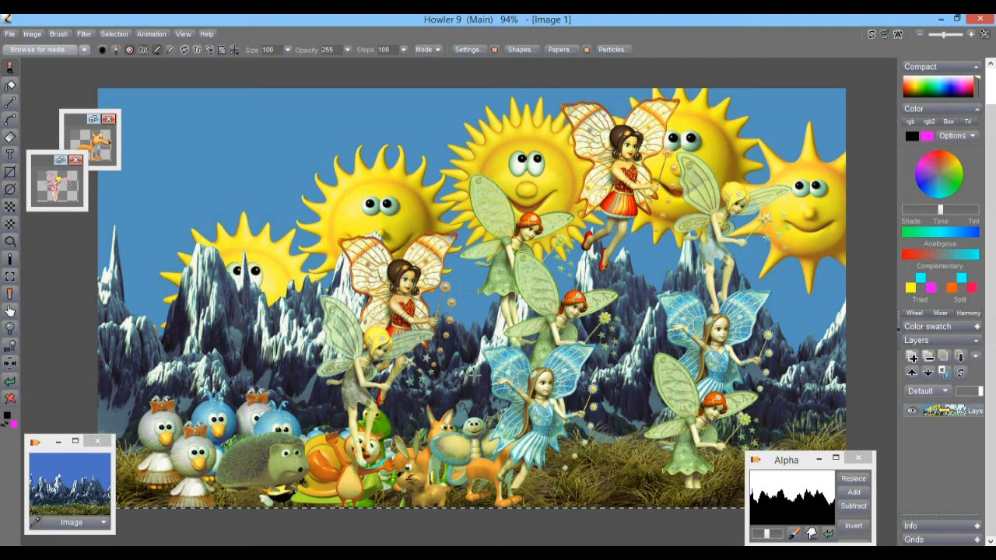
- Open the list of blending modes for the flattened layer
{"action": "scroll", "coordinate": [377, 351], "scroll_direction": "up", "scroll_amount": 2}
{"action": "scroll", "coordinate": [373, 347], "scroll_direction": "down", "scroll_amount": 1}
{"action": "scroll", "coordinate": [372, 343], "scroll_direction": "up", "scroll_amount": 2}
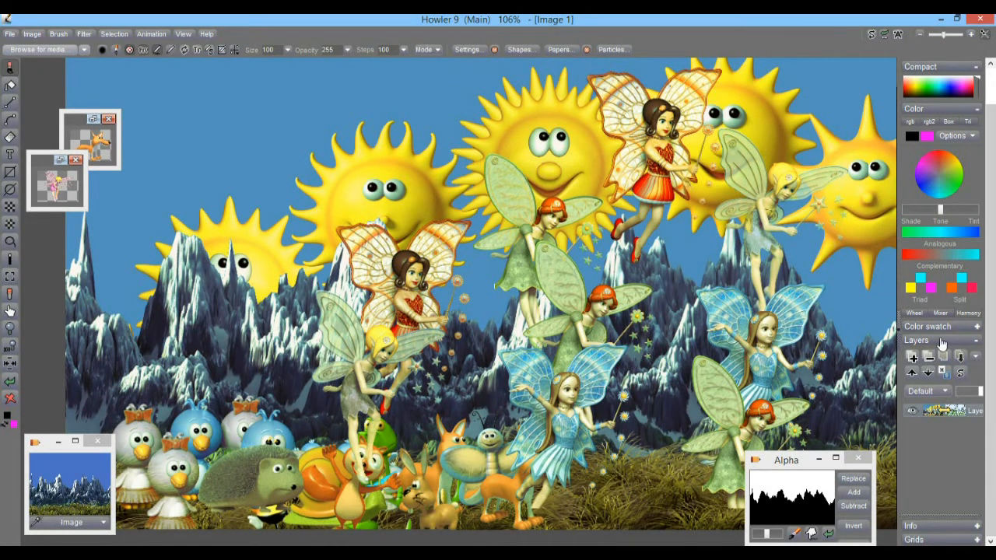
{"action": "left_click", "coordinate": [931, 391]}
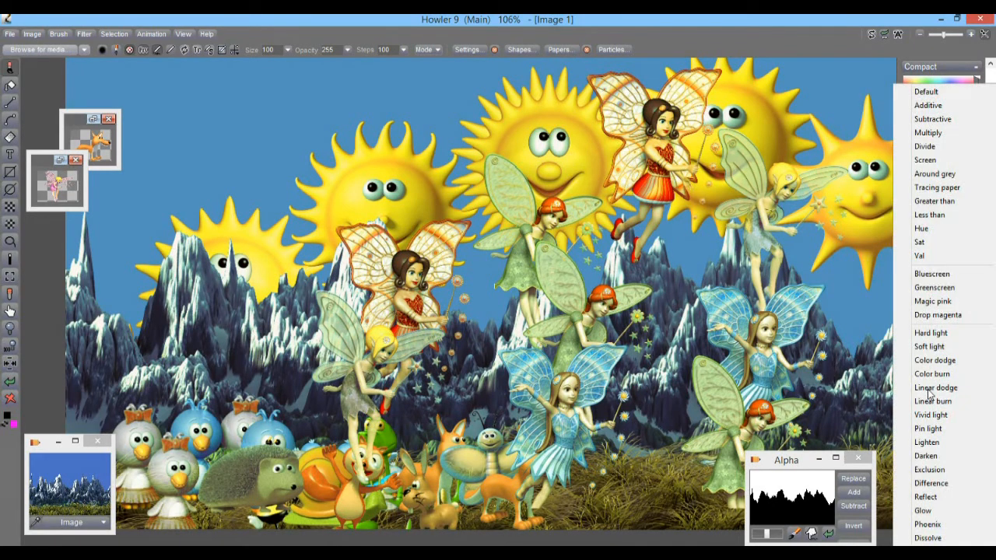